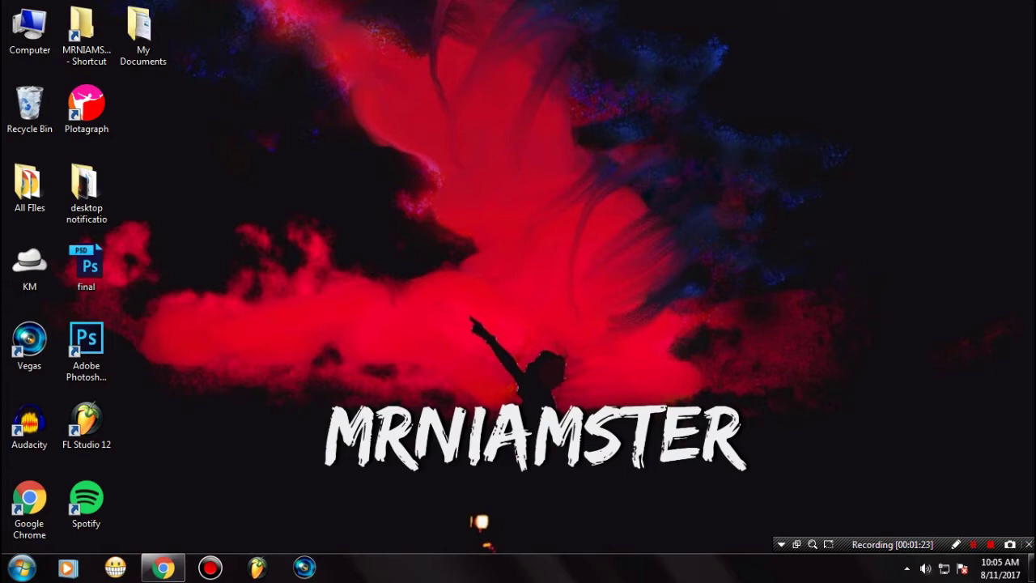
Launch the Services console by running services.msc from the Run dialog.
key("super")
type("run")
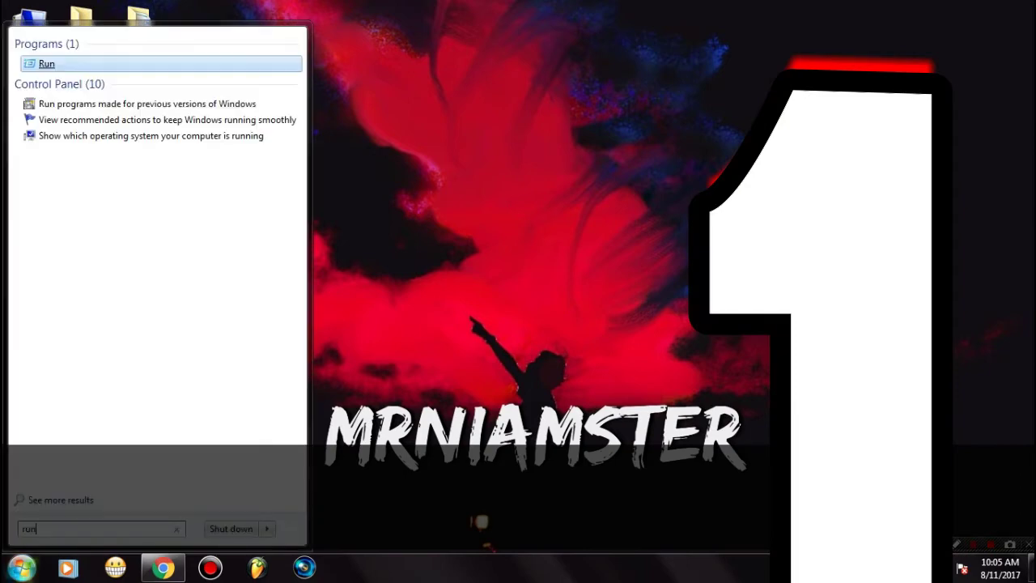
key("Return")
type("services.msc")
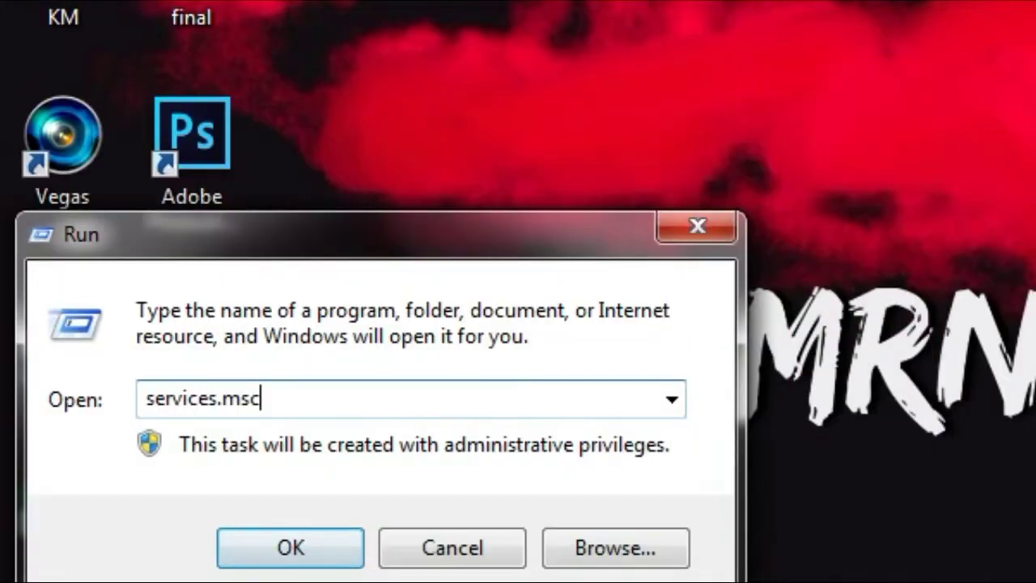
left_click(243, 548)
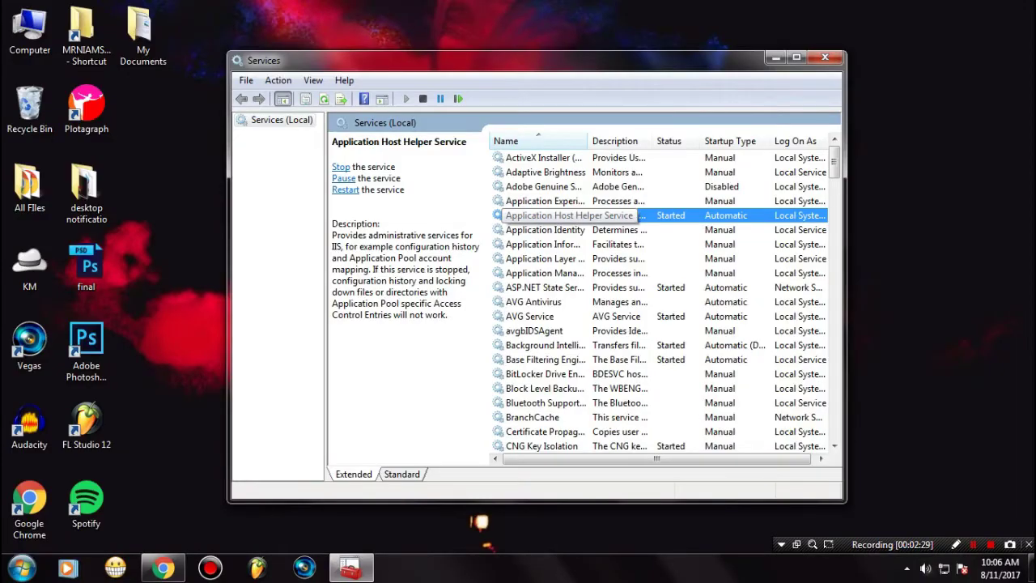
Find the DNS Client service in the services list and restart it.
key("d")
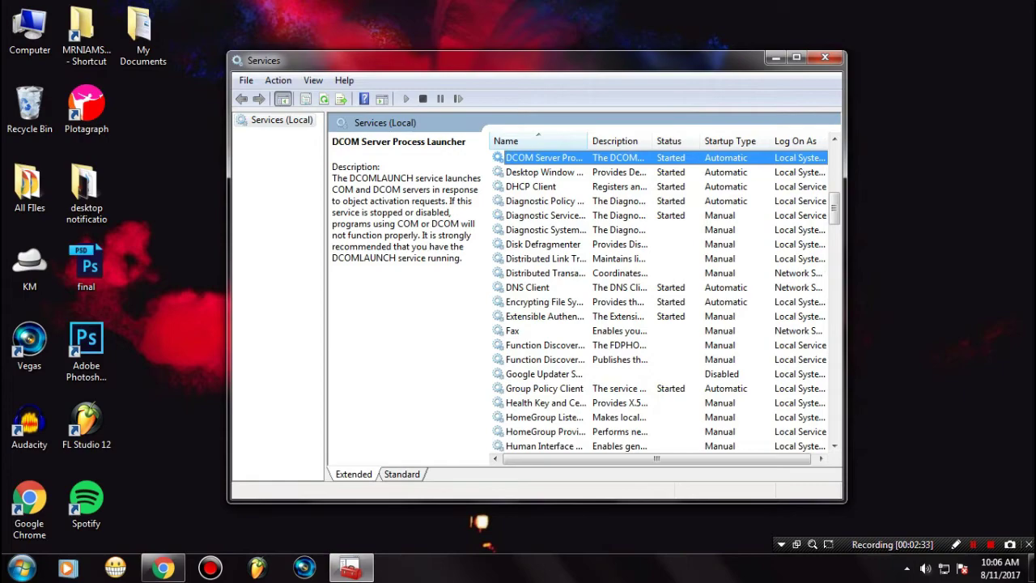
left_click(537, 290)
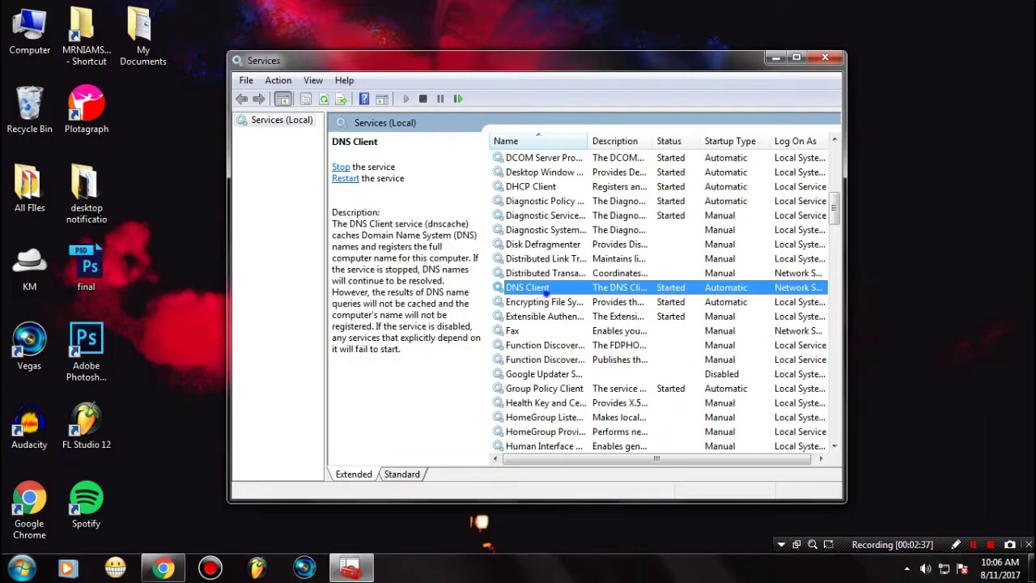
right_click(474, 272)
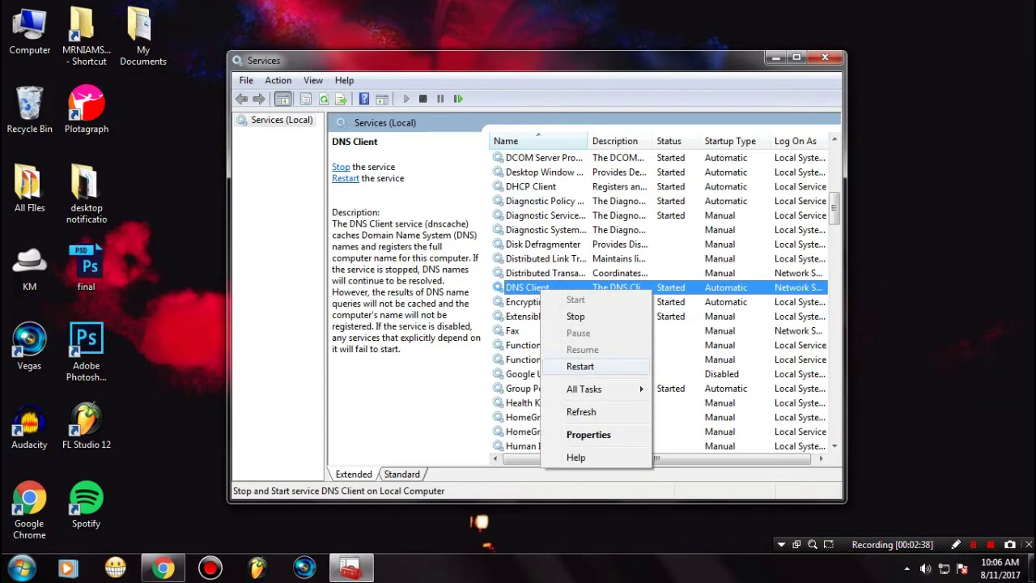
left_click(579, 366)
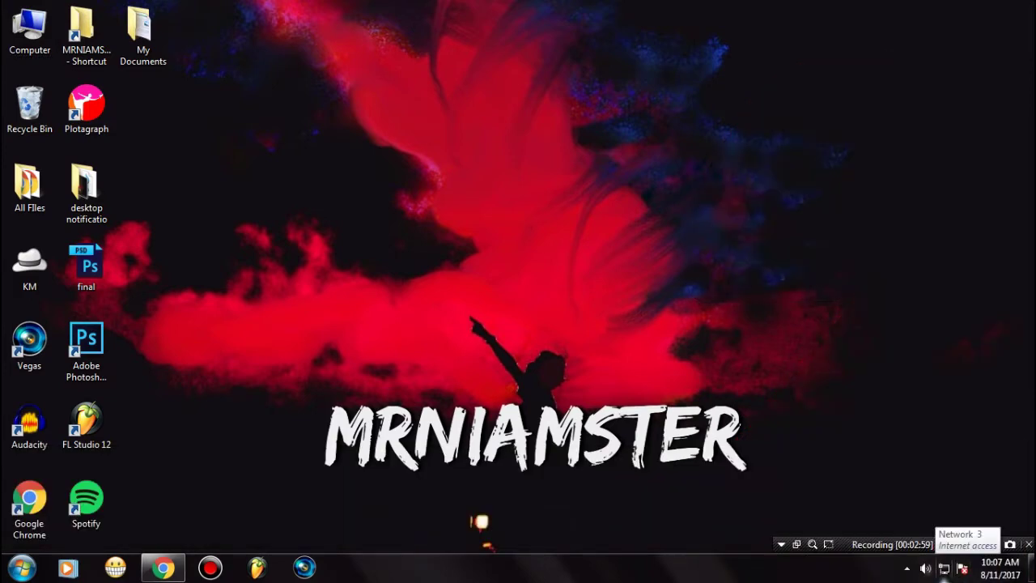
Open the Network and Sharing Center, maximize it, and show the status of Local Area Connection 6.
right_click(944, 568)
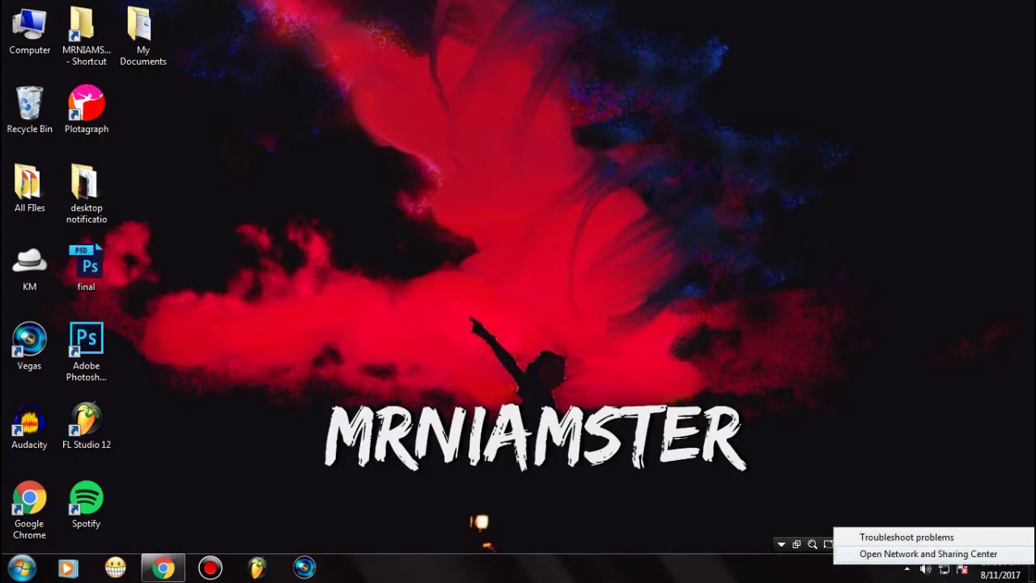
left_click(933, 554)
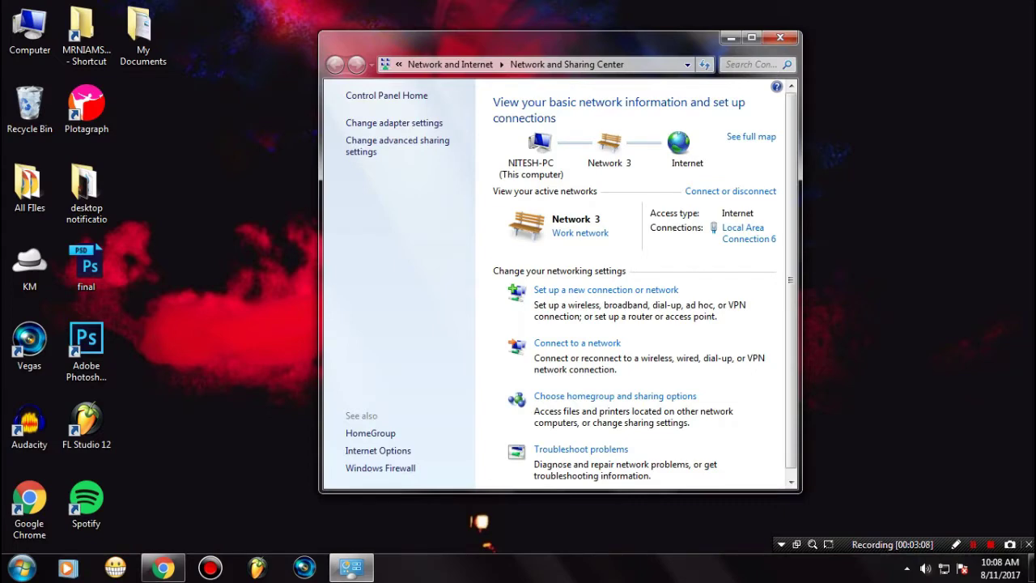
left_click(752, 38)
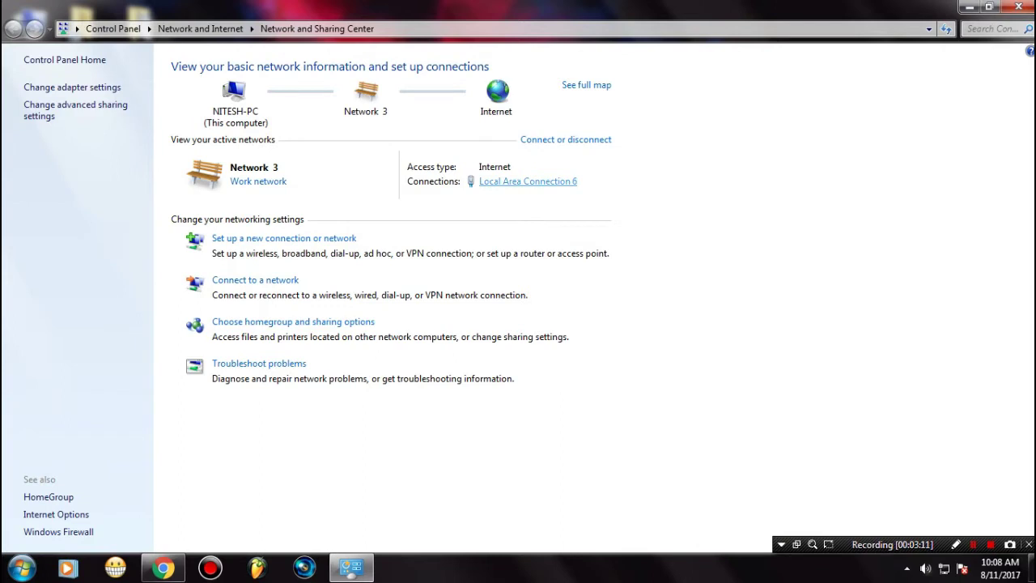
left_click(534, 181)
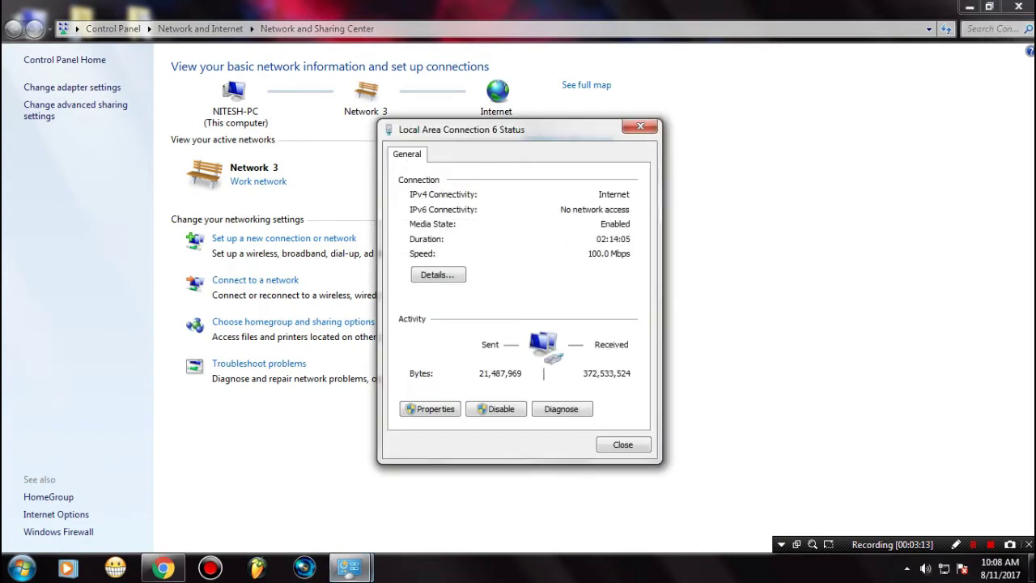
Open the Internet Protocol Version 4 (TCP/IPv4) properties of Local Area Connection 6.
left_click_drag(522, 132, 748, 112)
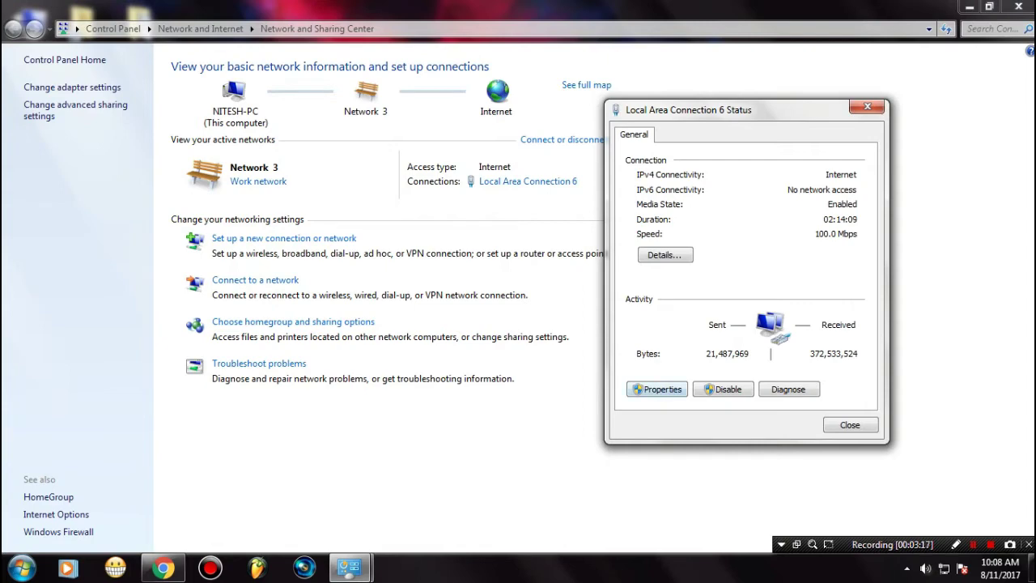
left_click(657, 390)
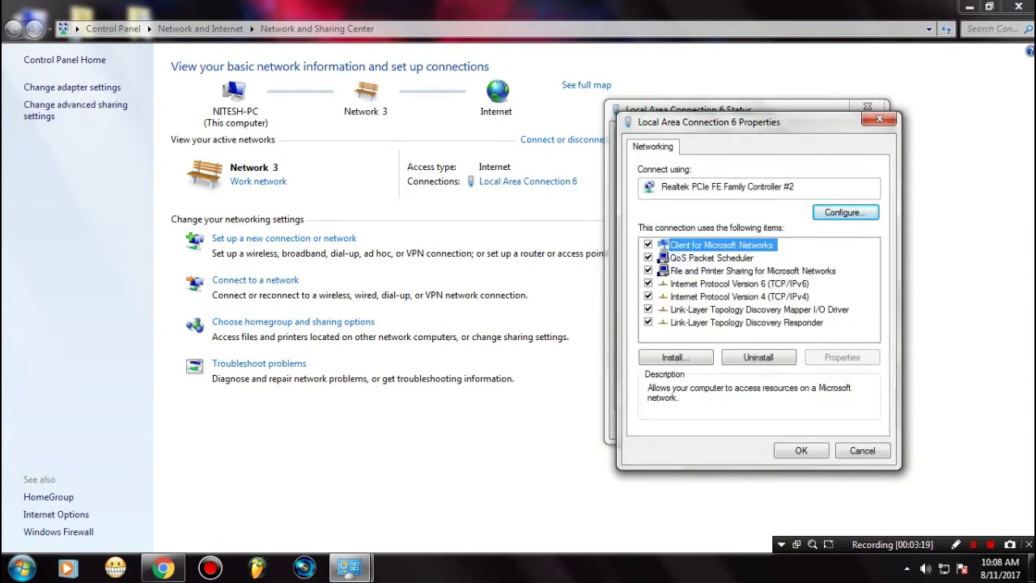
left_click_drag(750, 125, 277, 121)
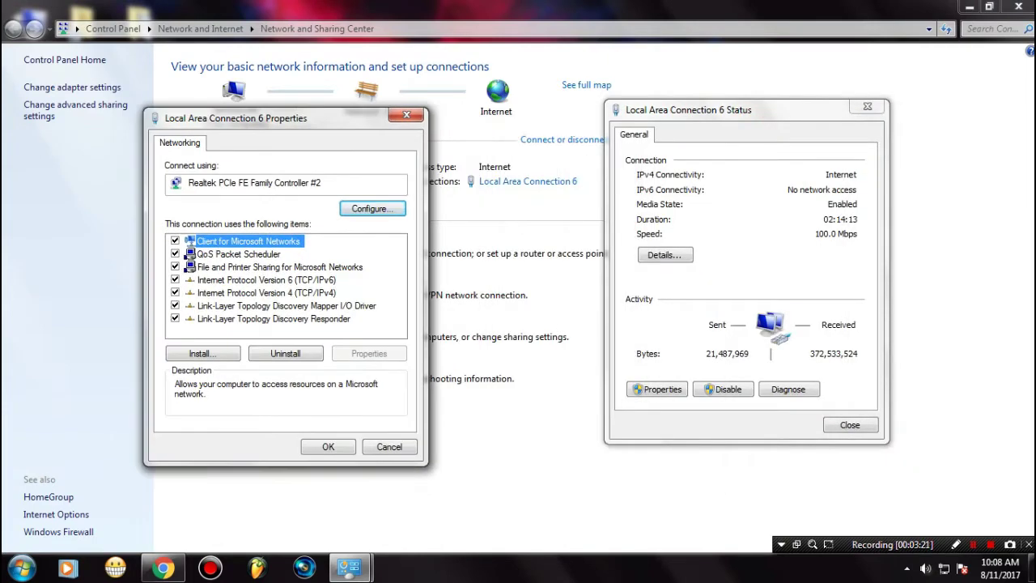
left_click(223, 294)
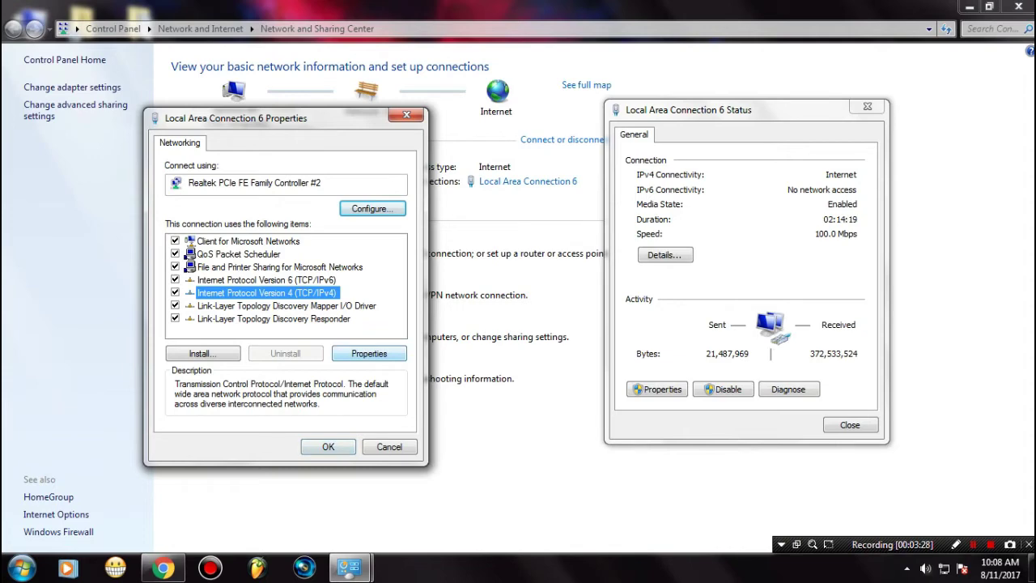
double_click(287, 295)
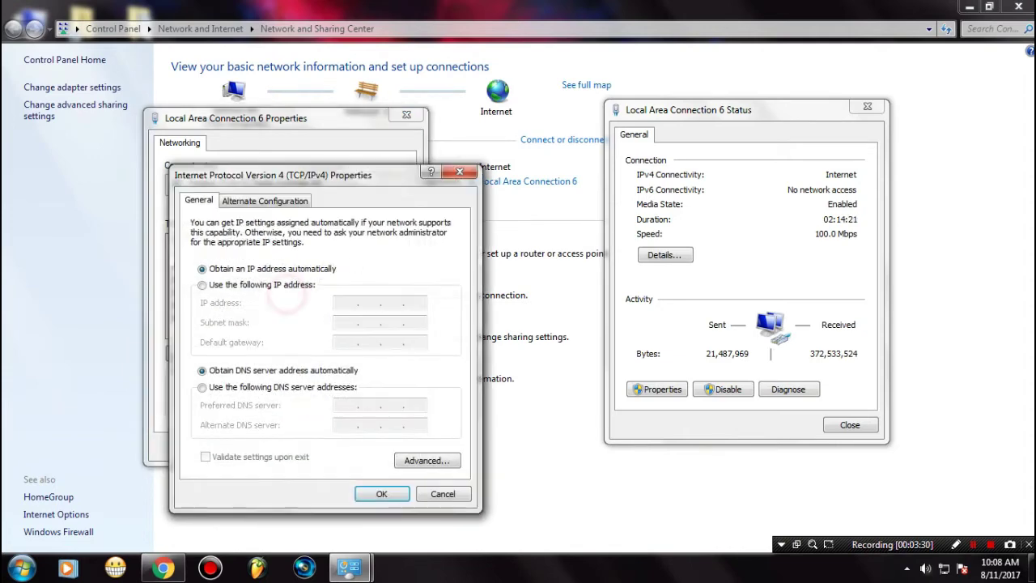
left_click_drag(318, 172, 377, 170)
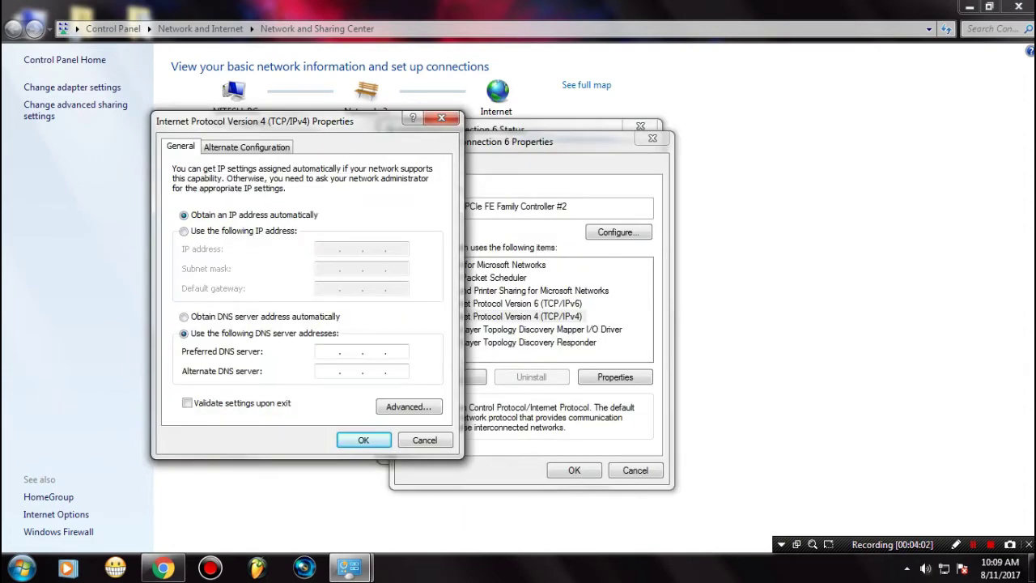
Switch the IPv4 settings to manual DNS server addresses and set the preferred DNS server to 8.8.8.8.
left_click(218, 319)
left_click(218, 337)
key("ctrl+v")
type("8.8.8")
type(".8")
type("8")
Fill in the alternate DNS server, enable validating settings upon exit, and save and close the connection's dialogs.
left_click(354, 371)
type("8")
left_click(392, 371)
left_click(220, 400)
left_click(362, 438)
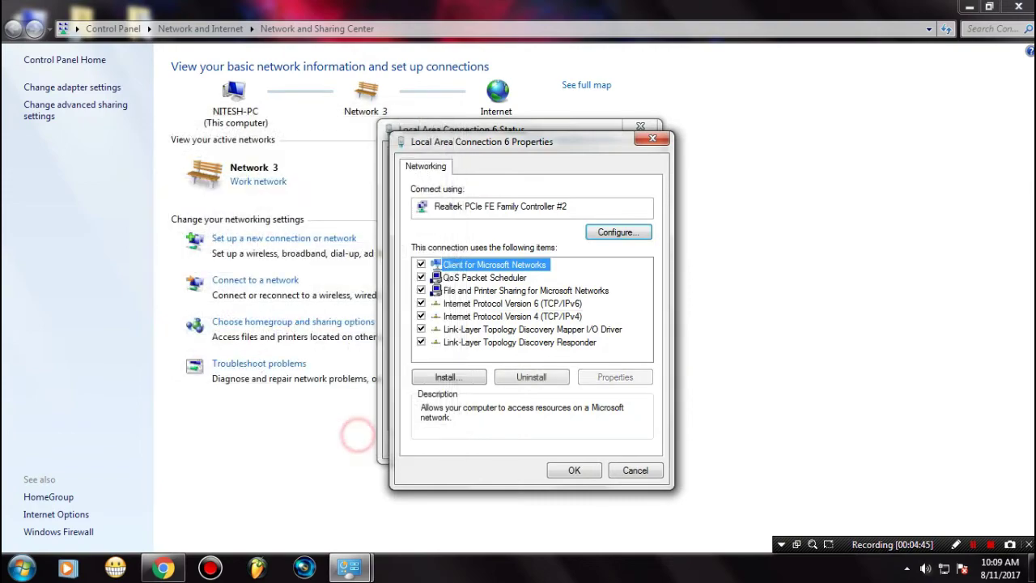
left_click(571, 469)
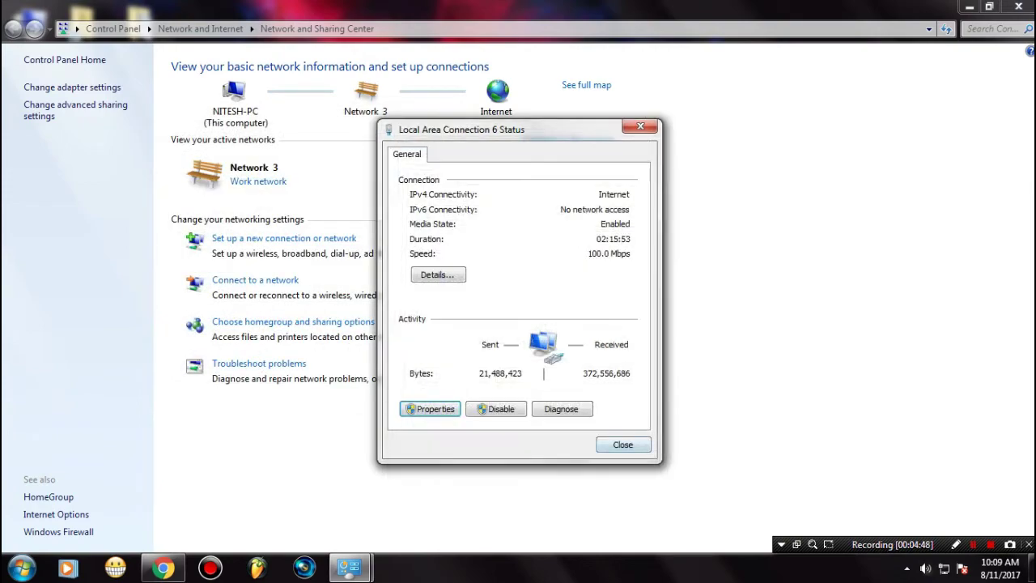
left_click(614, 443)
Search the Start menu for cmd and run it as administrator.
key("super+d")
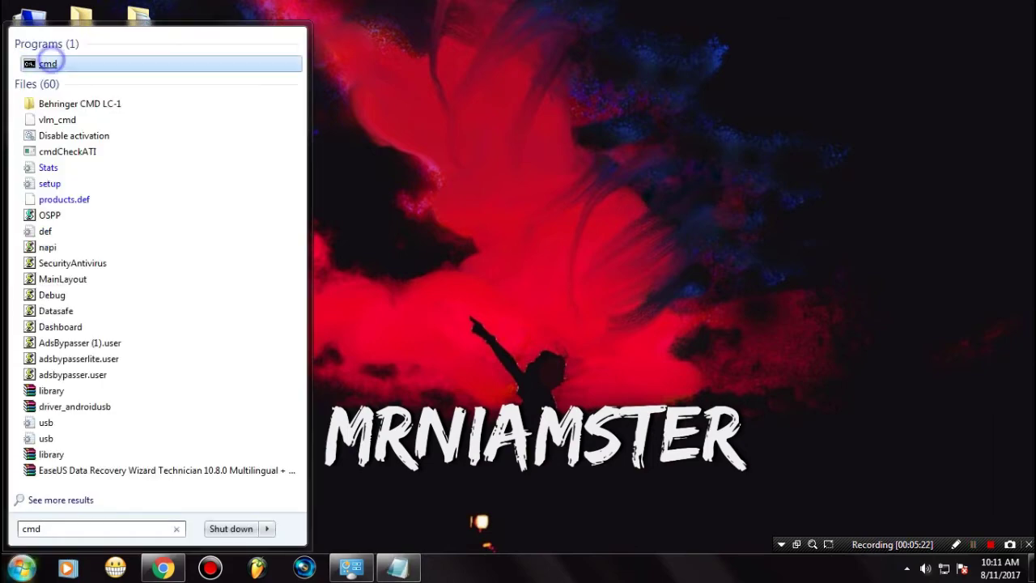
right_click(47, 64)
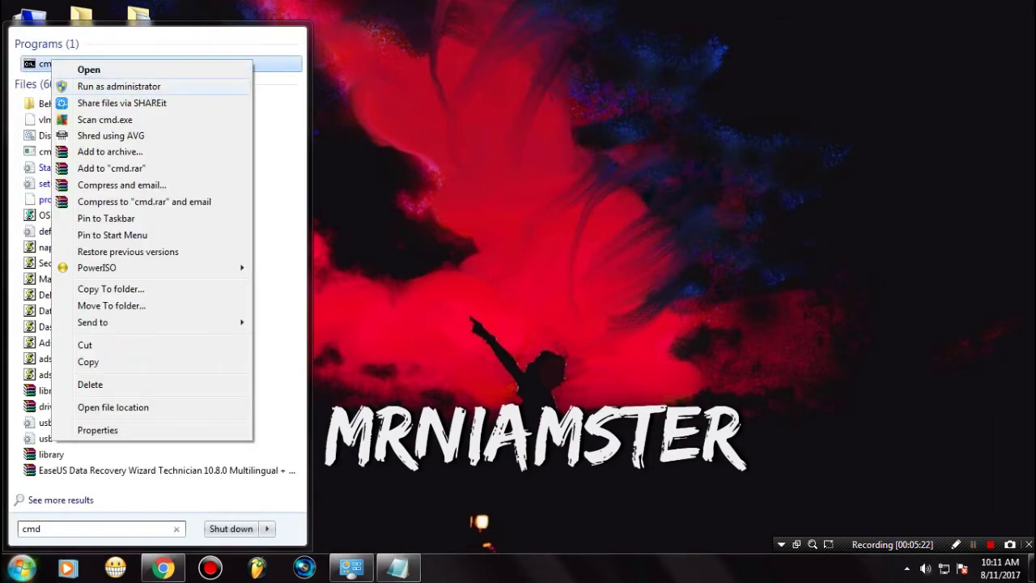
left_click(116, 86)
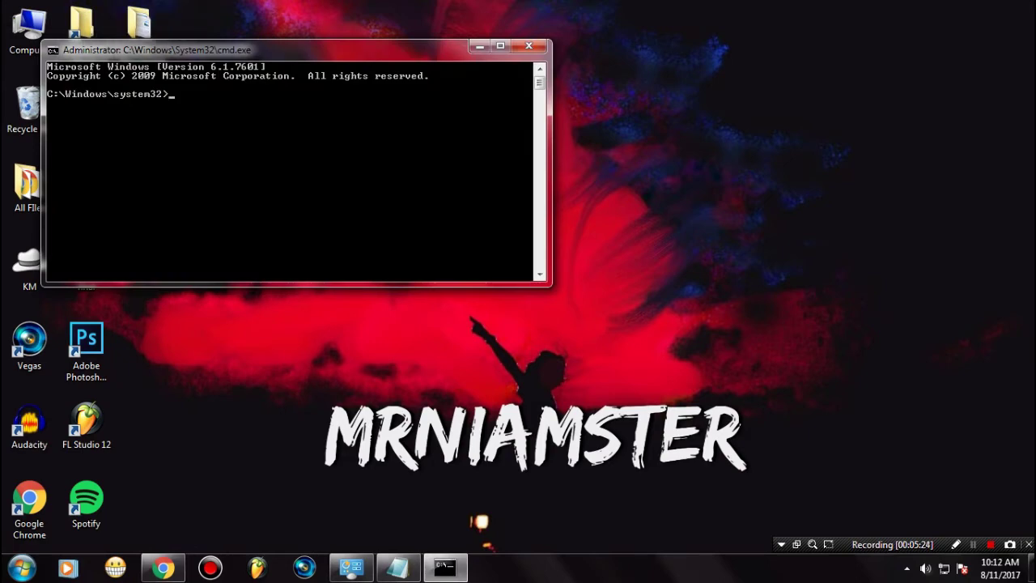
Arrange the Command Prompt and the Notepad command list side by side on the desktop.
left_click_drag(201, 49, 607, 125)
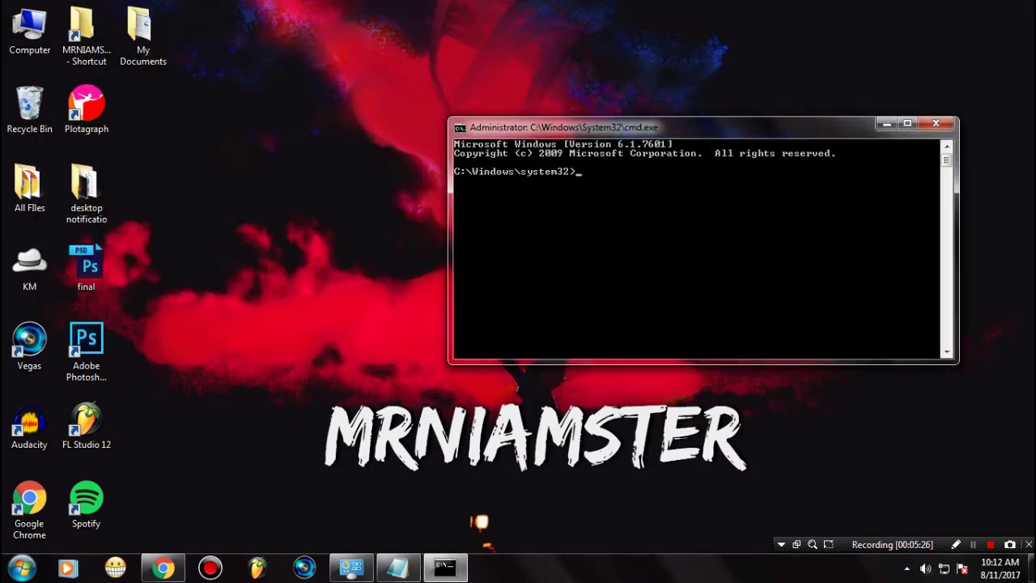
left_click(402, 568)
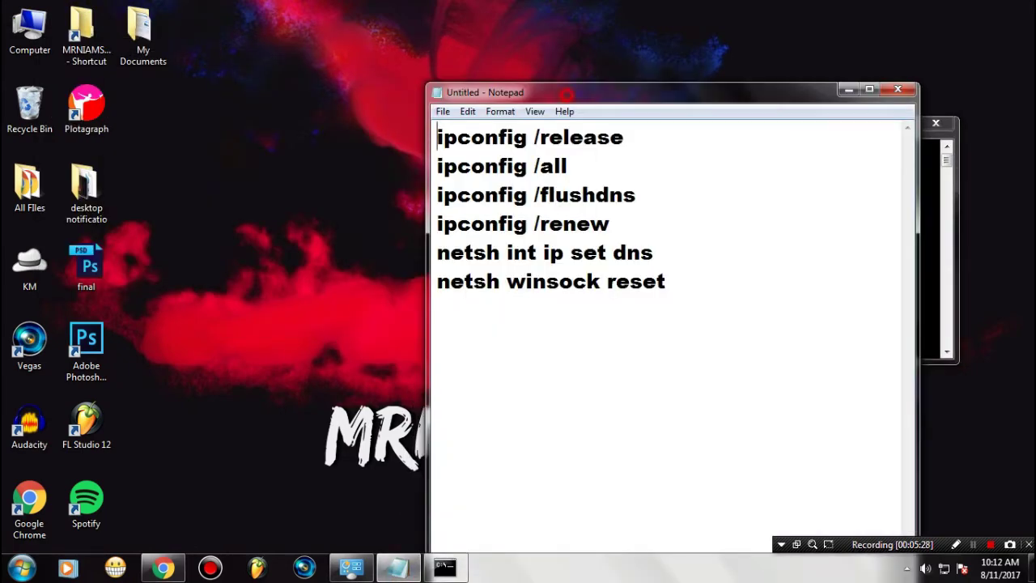
left_click_drag(566, 93, 195, 164)
Copy ipconfig /release from the Notepad list and run it in the Command Prompt.
left_click_drag(191, 208, 65, 209)
key("super+c")
right_click(64, 213)
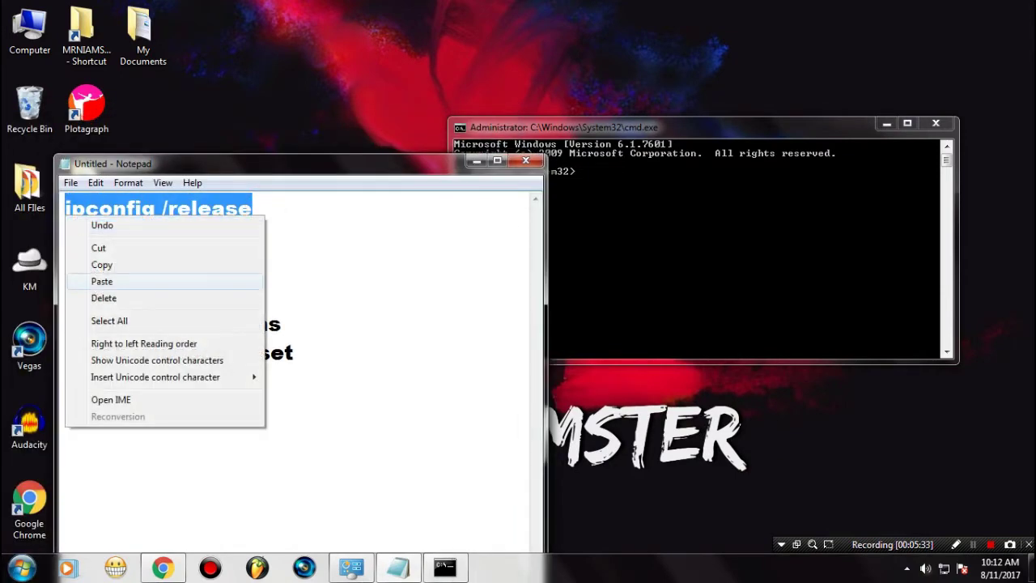
left_click(101, 264)
left_click(613, 185)
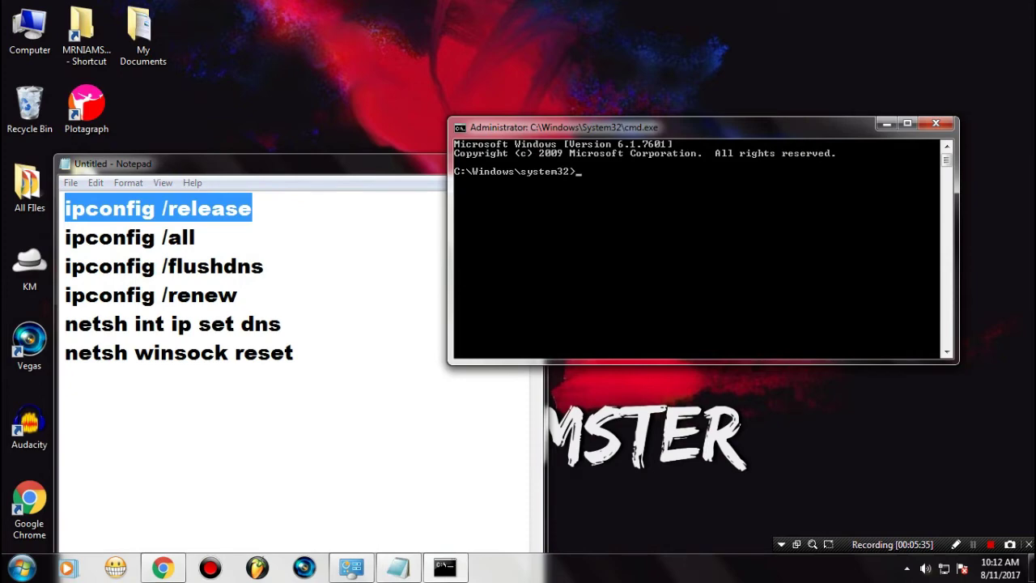
right_click(576, 171)
left_click(613, 216)
key("Return")
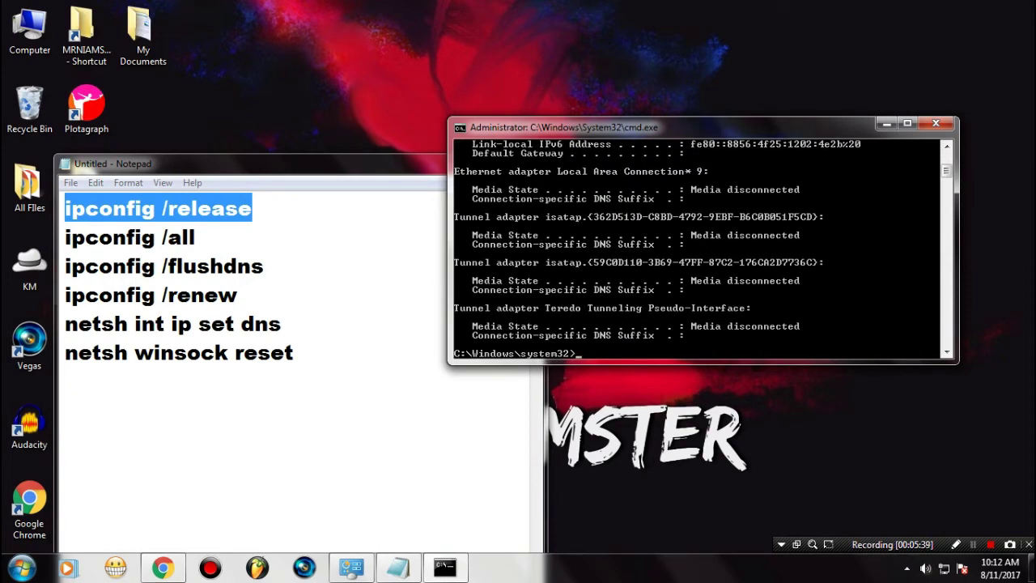
Copy ipconfig /all from the Notepad list and run it in the Command Prompt.
left_click_drag(200, 236, 65, 237)
right_click(103, 242)
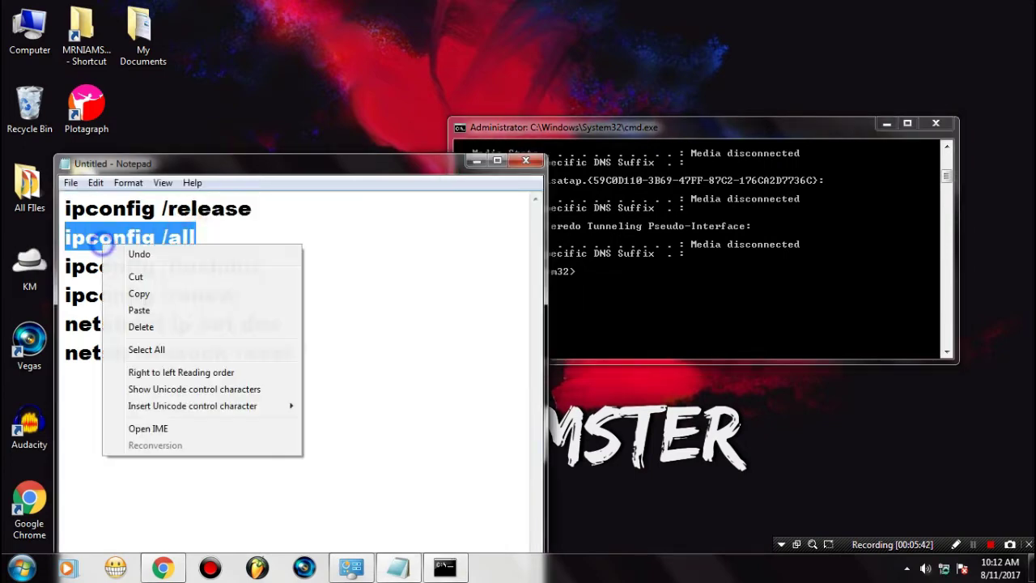
left_click(139, 294)
left_click(617, 293)
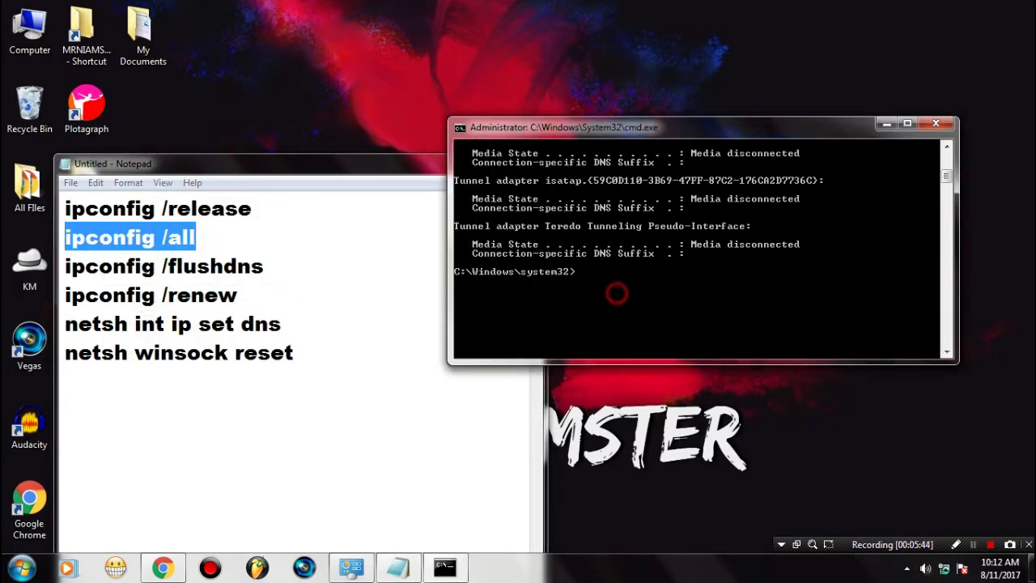
right_click(596, 271)
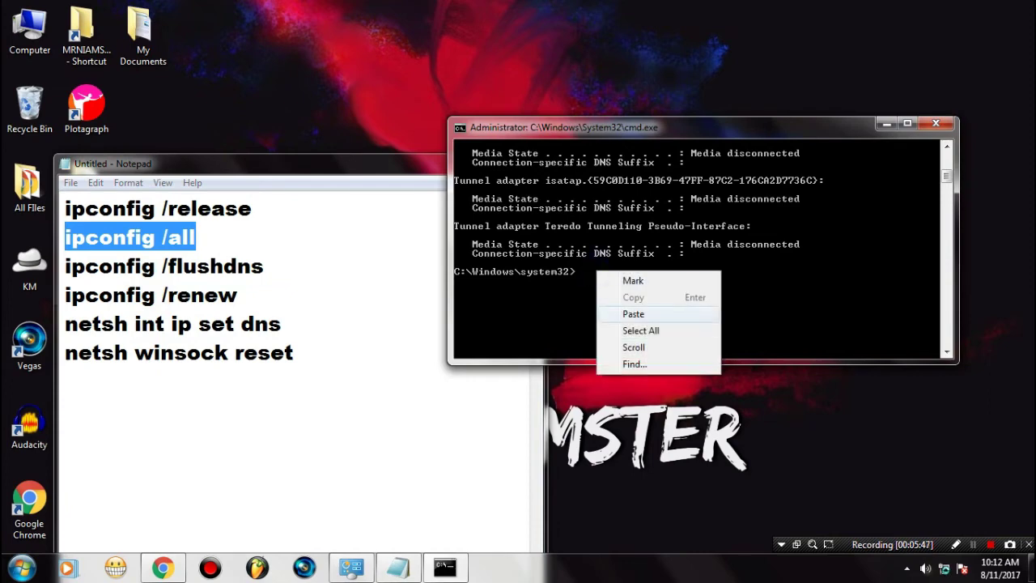
left_click(633, 313)
key("Return")
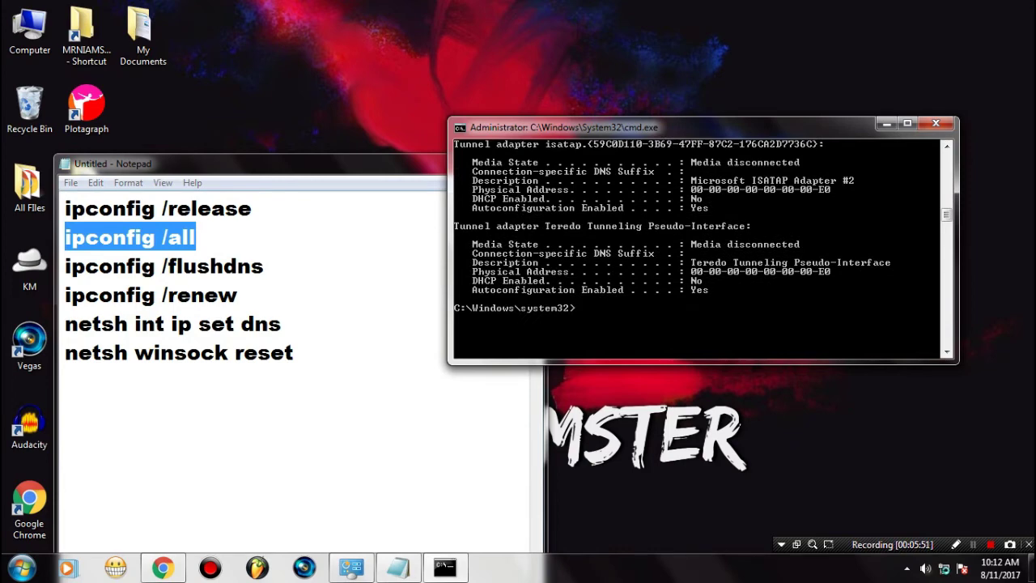
Copy ipconfig /flushdns from the Notepad list and run it in the Command Prompt.
left_click(276, 269)
left_click_drag(275, 270, 65, 267)
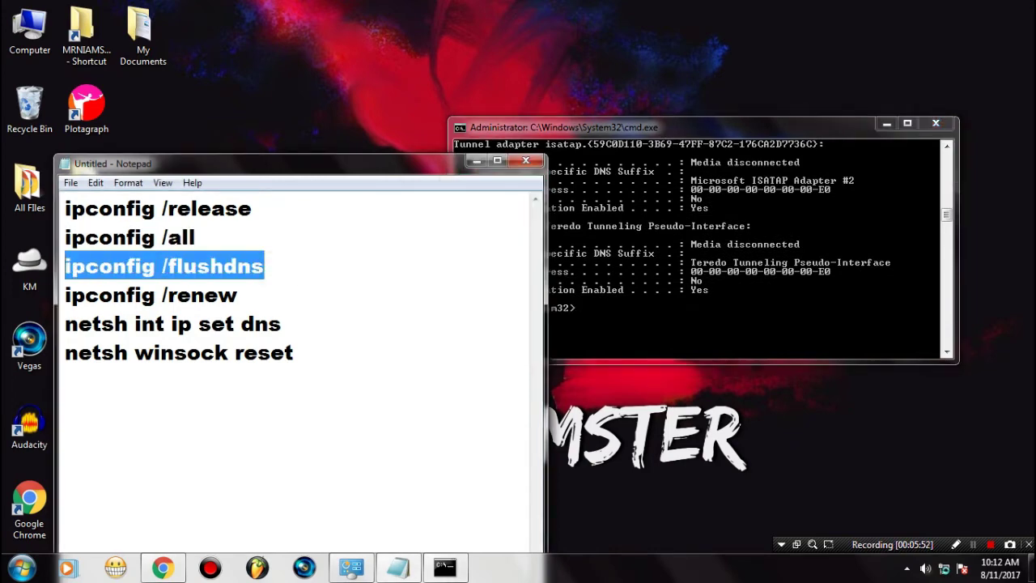
right_click(99, 264)
left_click(159, 312)
left_click(635, 304)
right_click(635, 304)
left_click(670, 347)
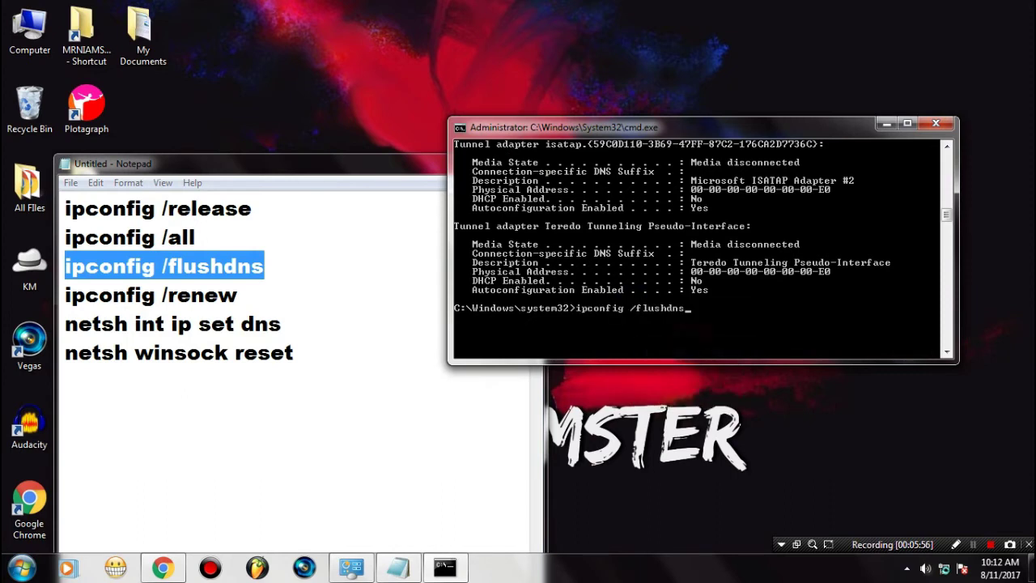
key("Return")
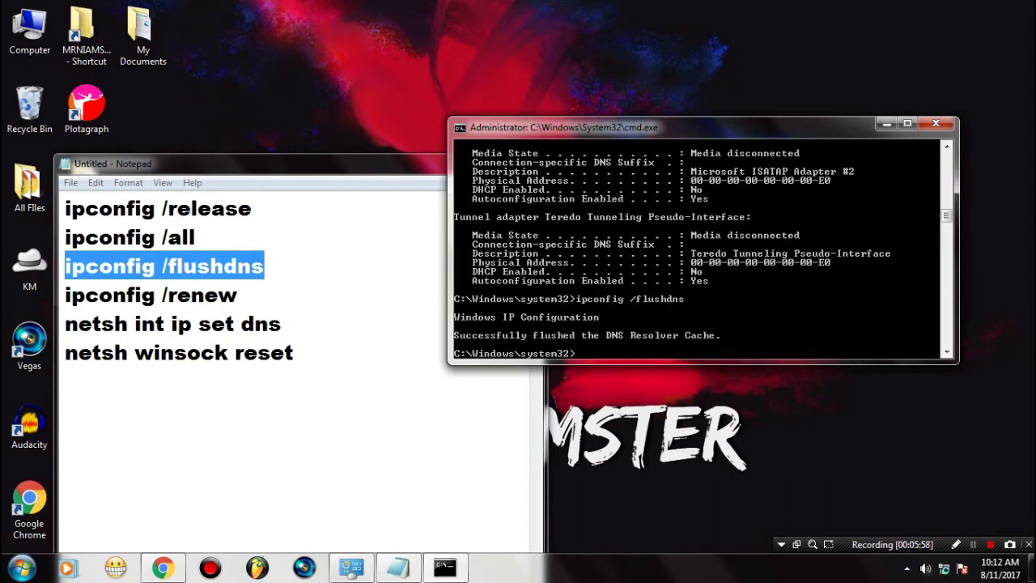
scroll(698, 249, "down", 1)
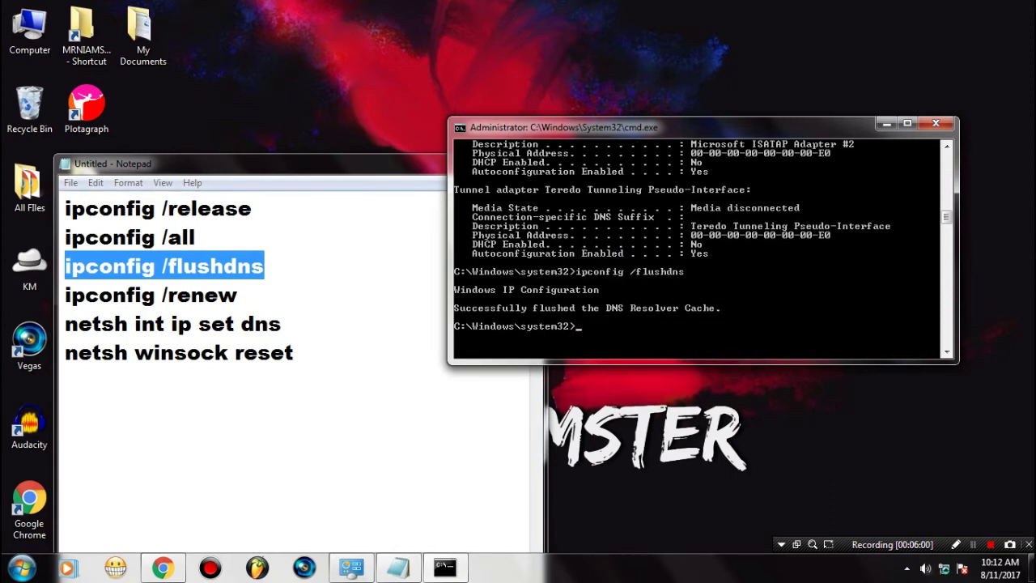
Copy ipconfig /renew from the Notepad list and run it in the Command Prompt.
left_click_drag(240, 296, 49, 299)
right_click(47, 302)
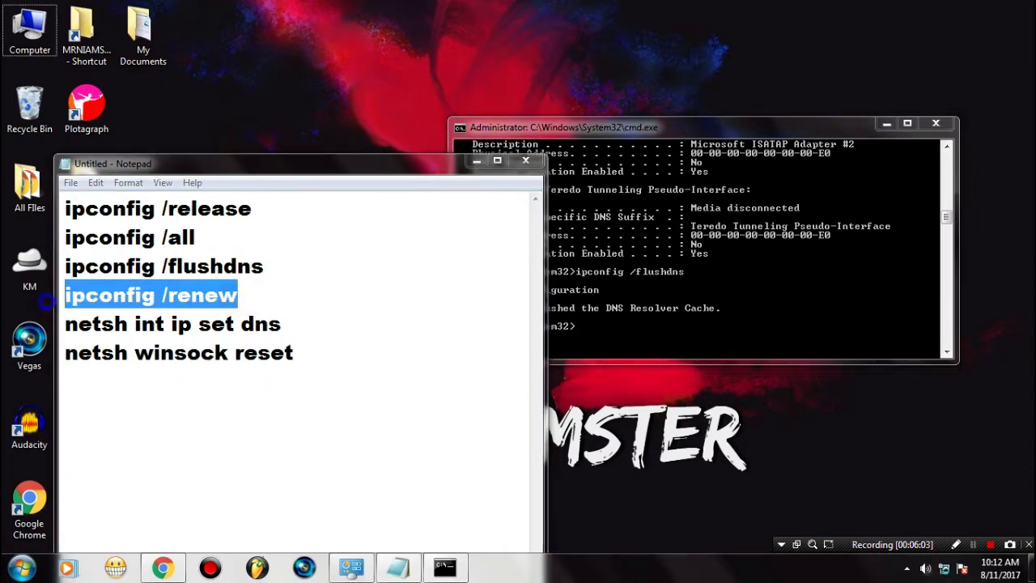
mouse_move(81, 312)
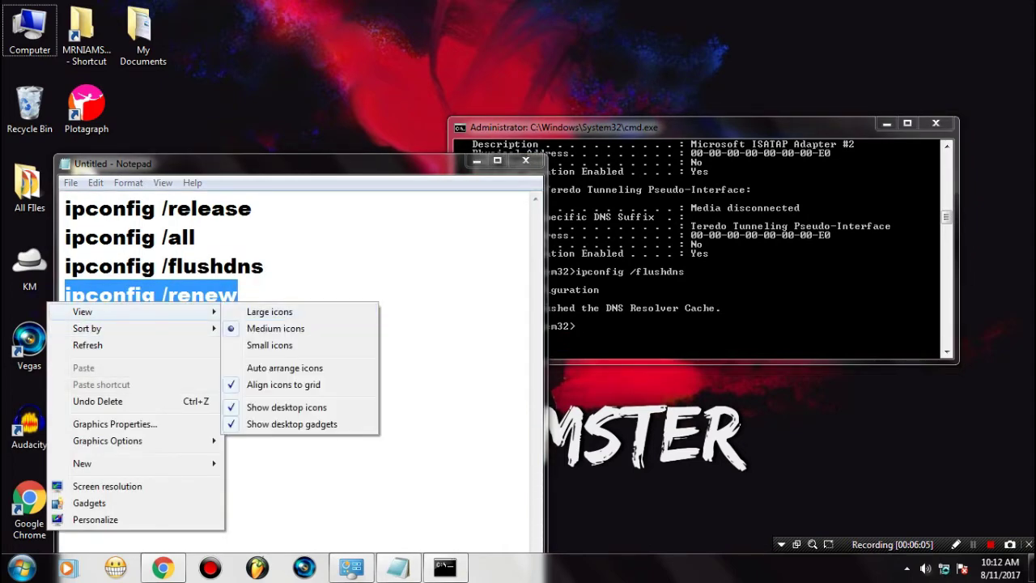
left_click(246, 293)
left_click_drag(246, 297, 67, 295)
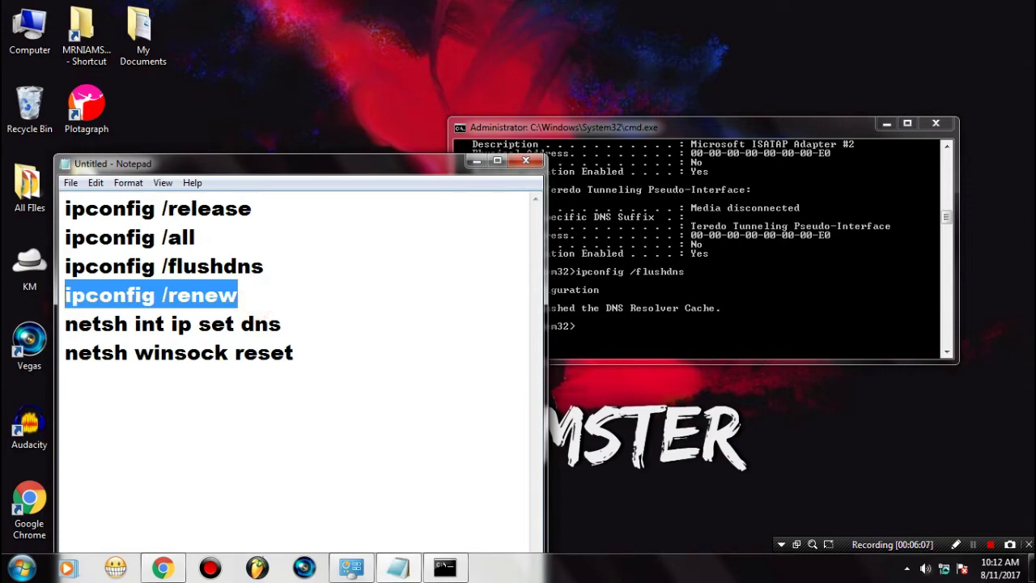
right_click(98, 292)
left_click(135, 340)
left_click(608, 344)
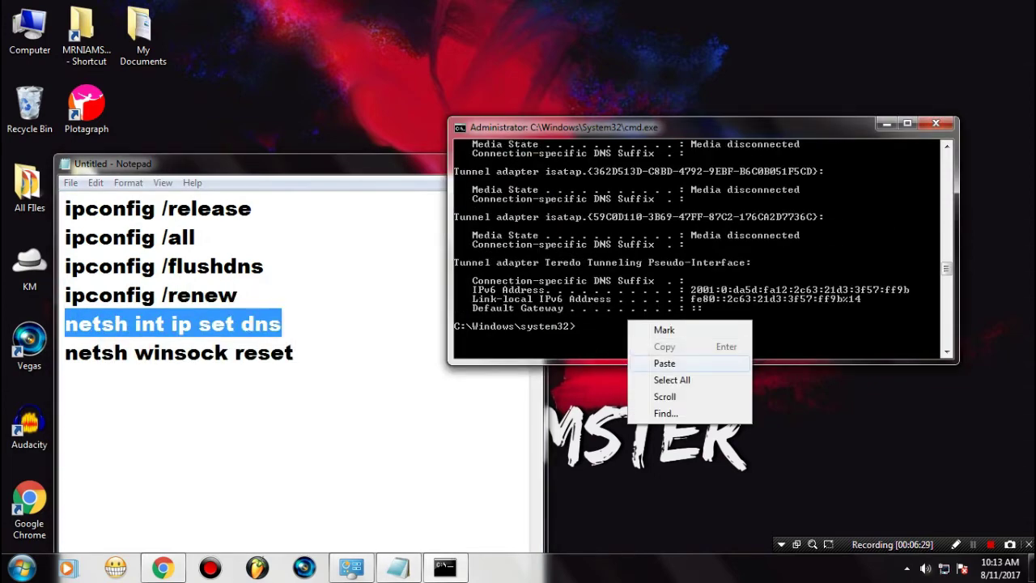
Paste netsh int ip set dns from the Notepad list into the Command Prompt and run it.
left_click(664, 362)
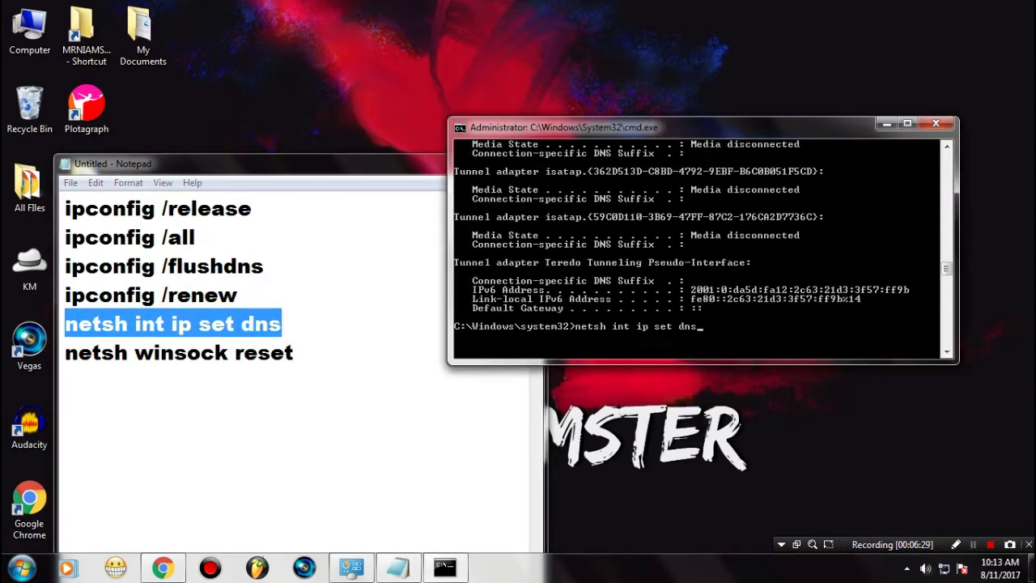
key("Return")
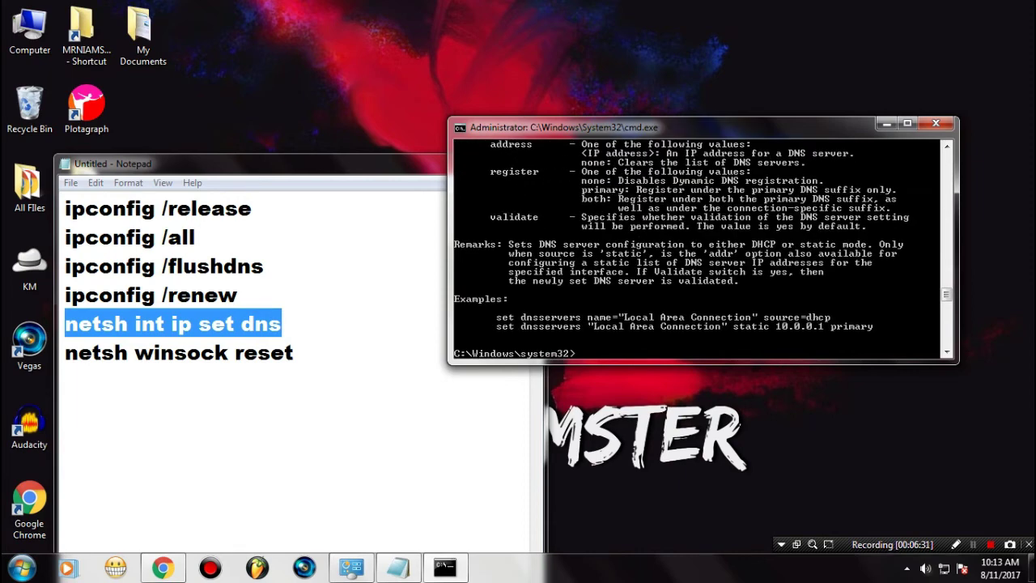
Copy netsh winsock reset from the Notepad list and run it in the Command Prompt.
left_click_drag(311, 357, 68, 357)
right_click(75, 361)
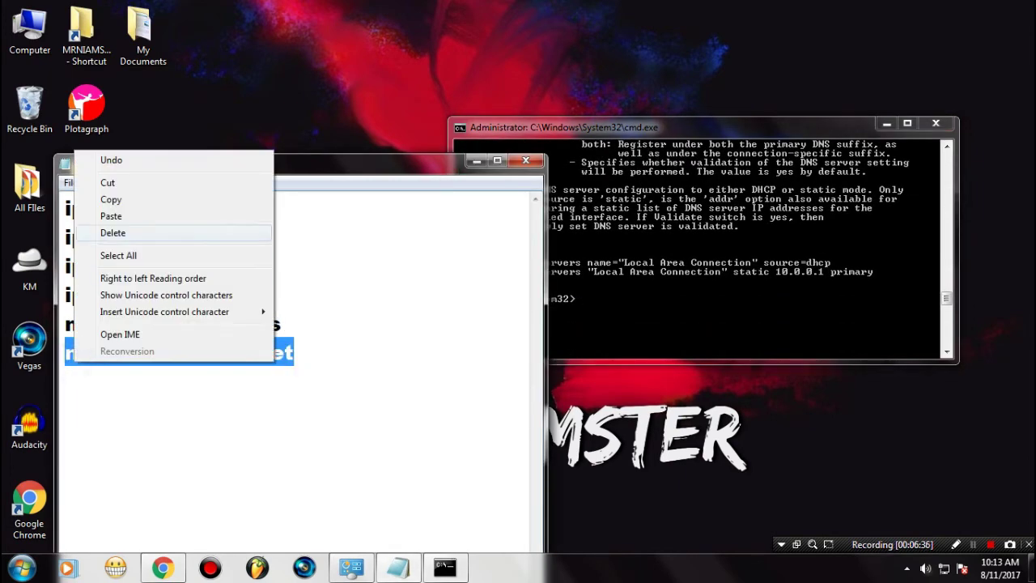
left_click(123, 203)
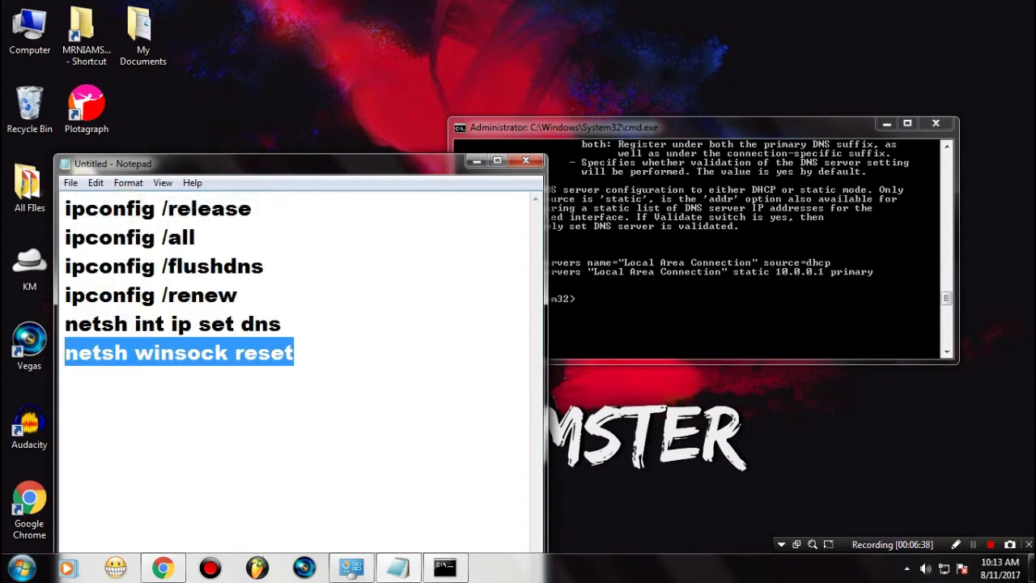
right_click(582, 299)
left_click(645, 342)
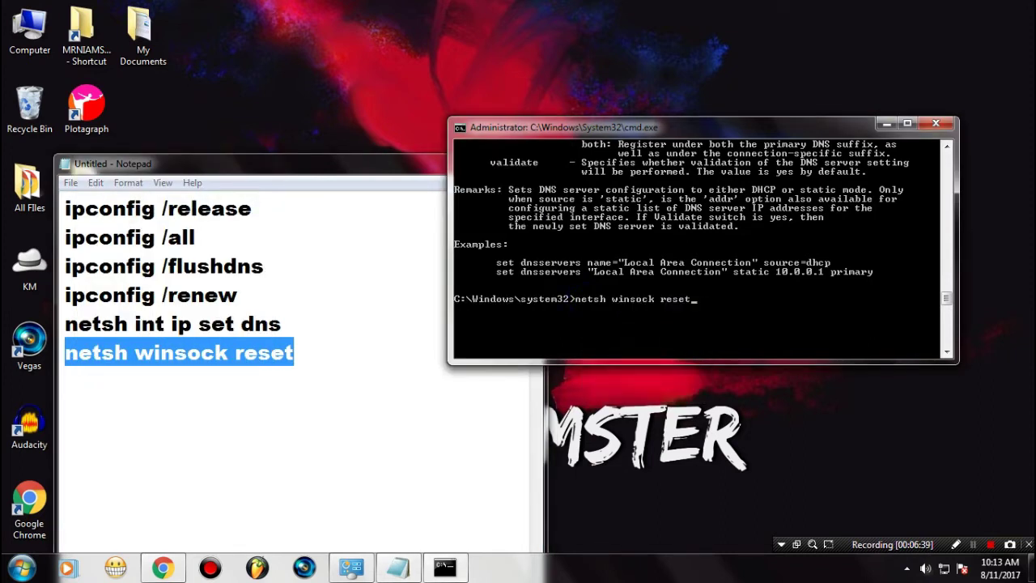
key("Return")
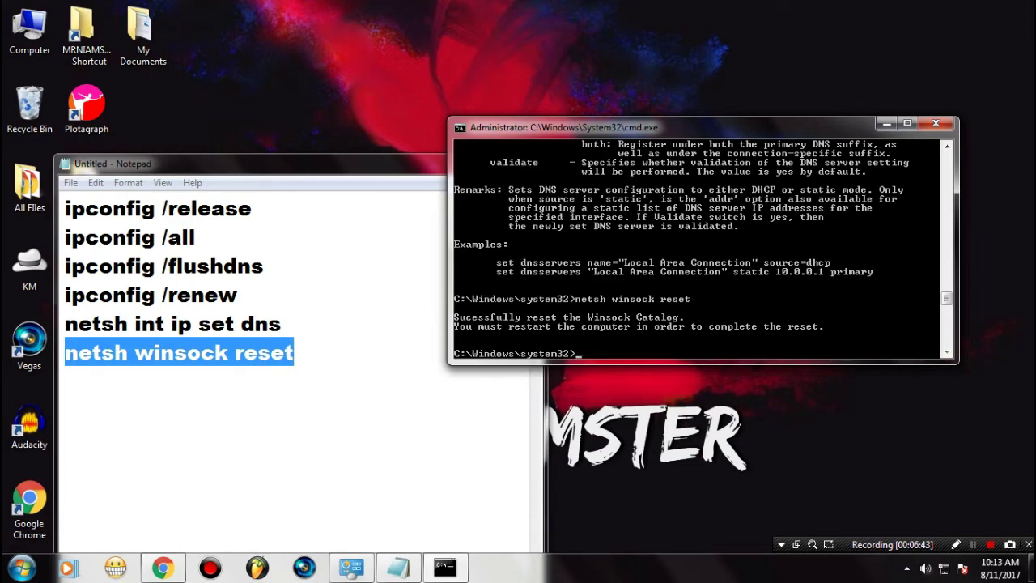
Minimize the Notepad command list and bring up the Restart option among the computer's shutdown choices.
left_click(349, 259)
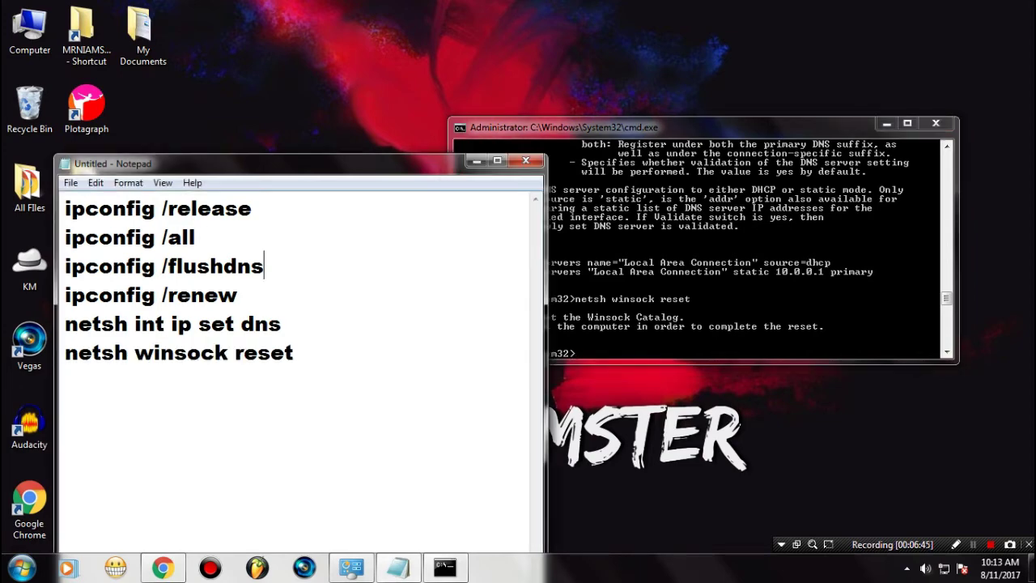
left_click(472, 161)
left_click(22, 568)
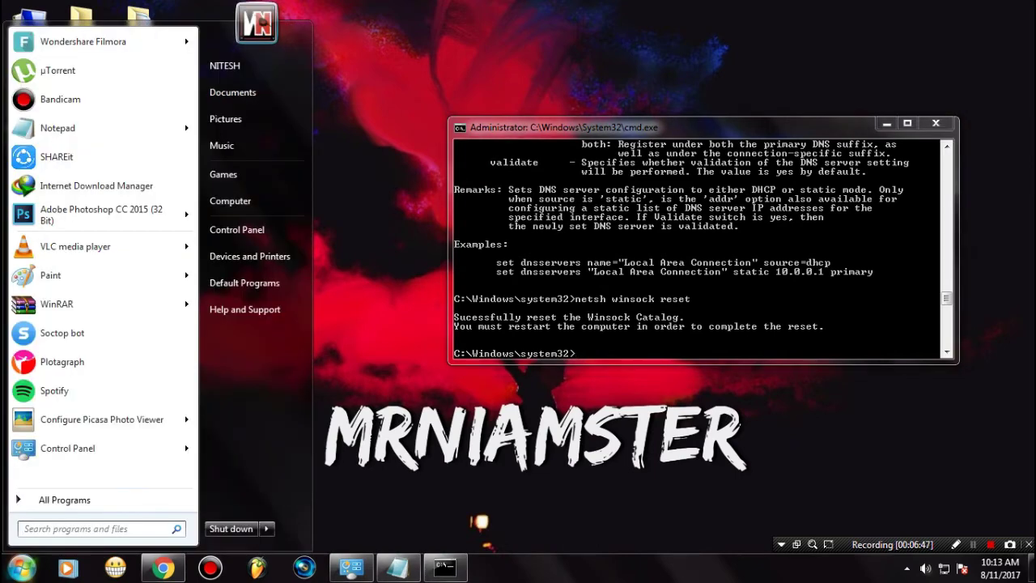
left_click(266, 528)
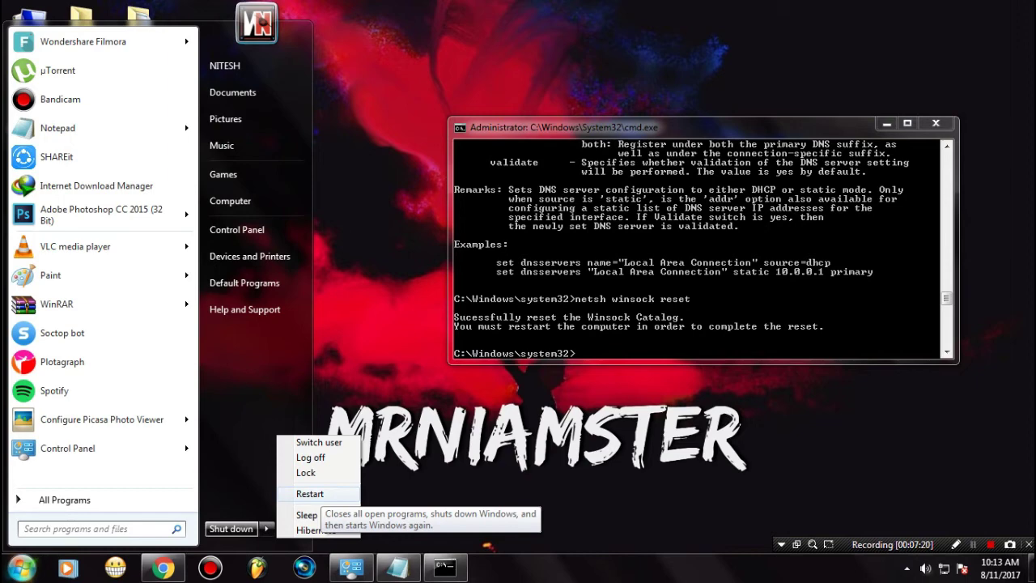
left_click(768, 525)
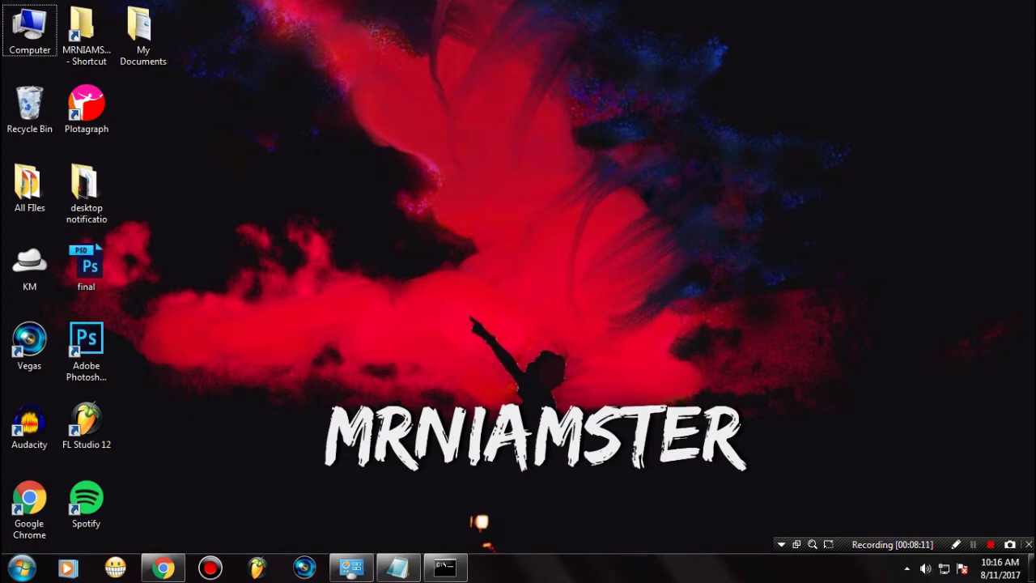
Switch to Google Chrome and open the copied address chrome://flags/ in the current tab.
mouse_move(164, 568)
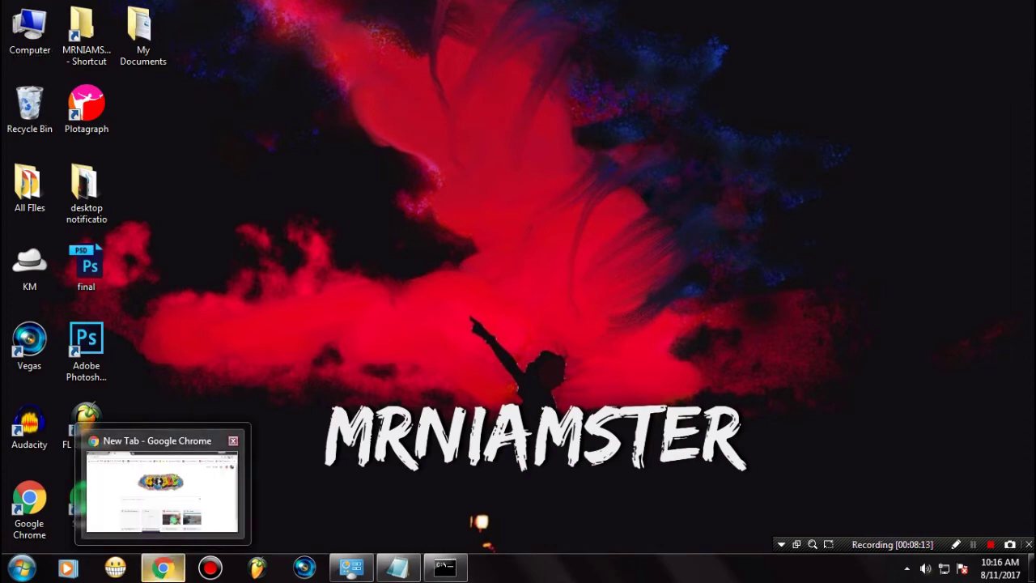
left_click(163, 568)
right_click(297, 35)
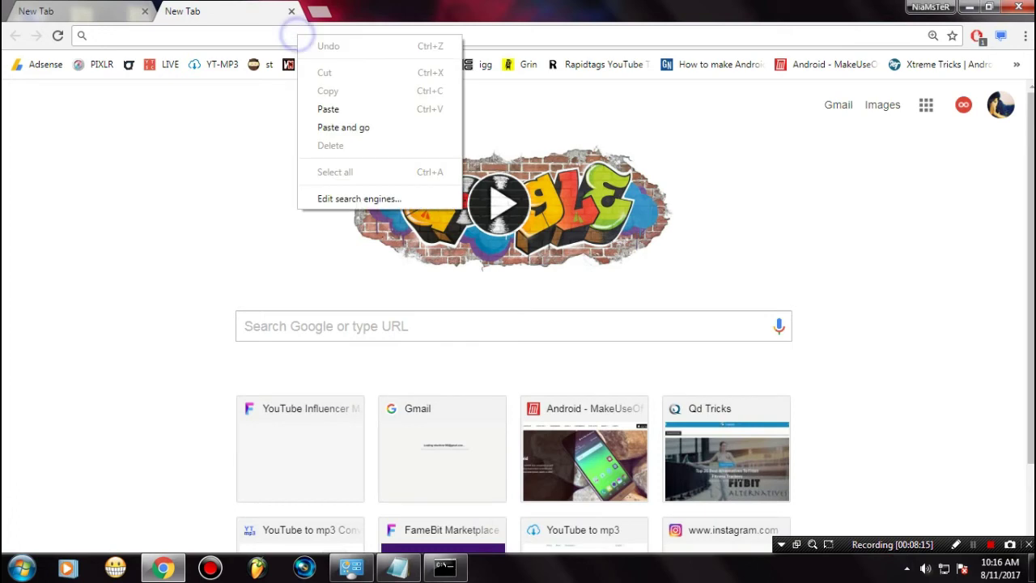
left_click(347, 108)
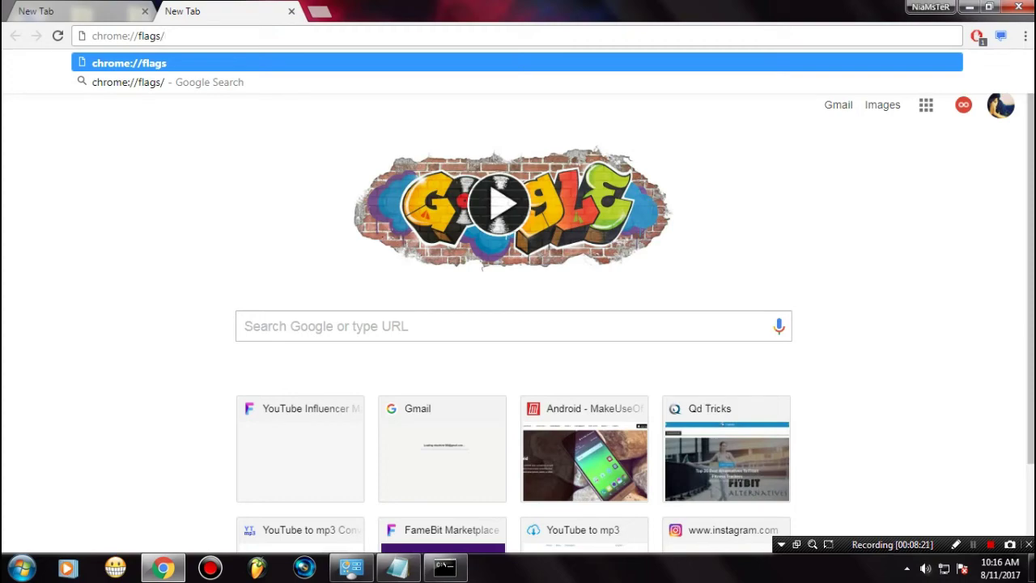
key("Return")
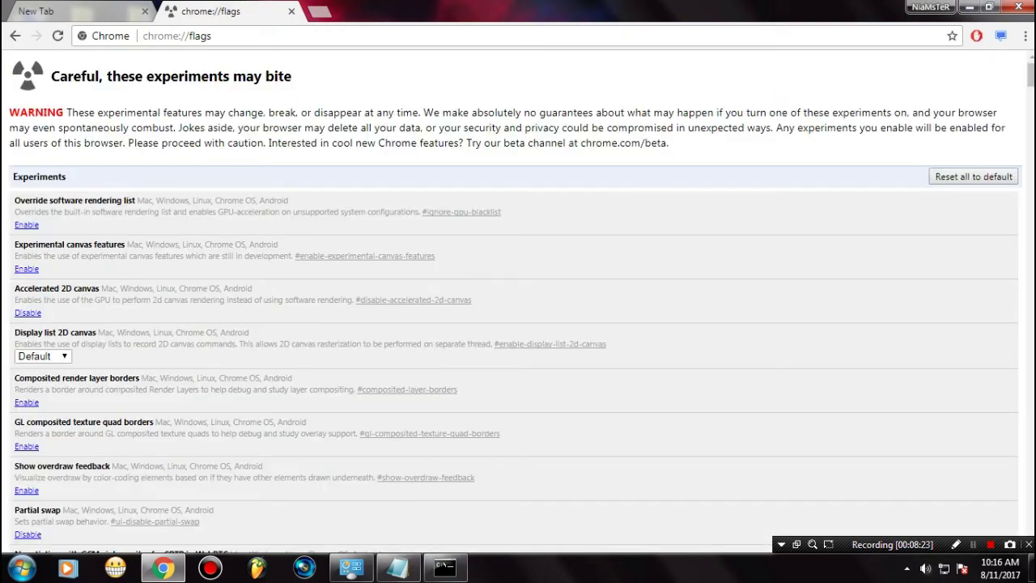
Reset all of Chrome's experimental flags to default and relaunch the browser.
scroll(518, 350, "down", 10)
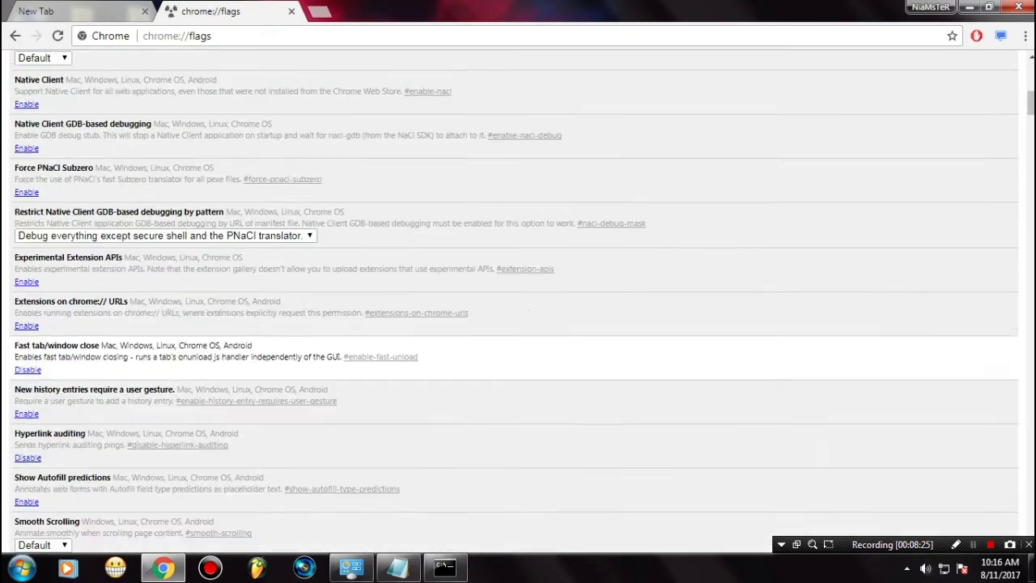
scroll(518, 350, "up", 10)
left_click(968, 176)
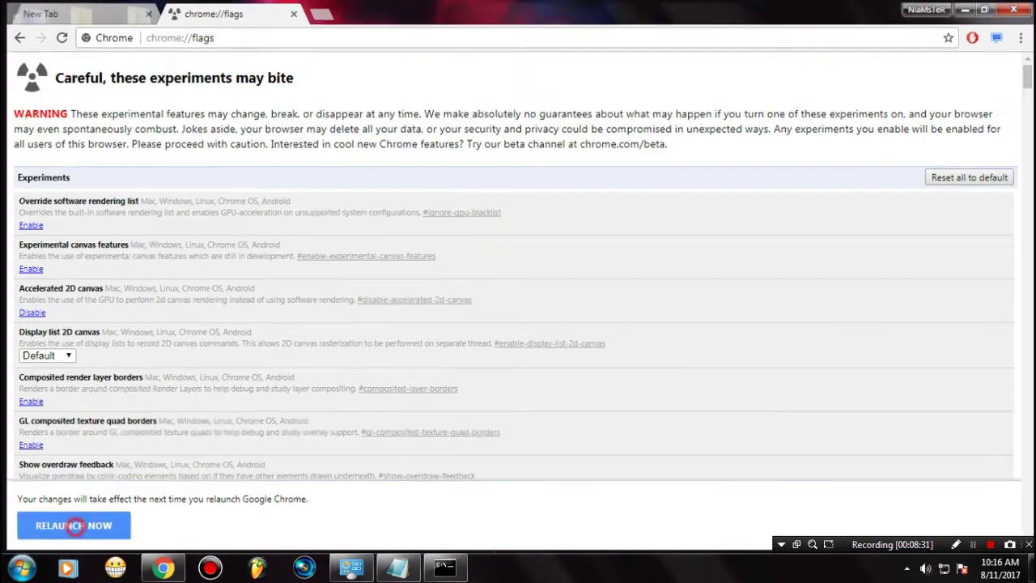
left_click(72, 527)
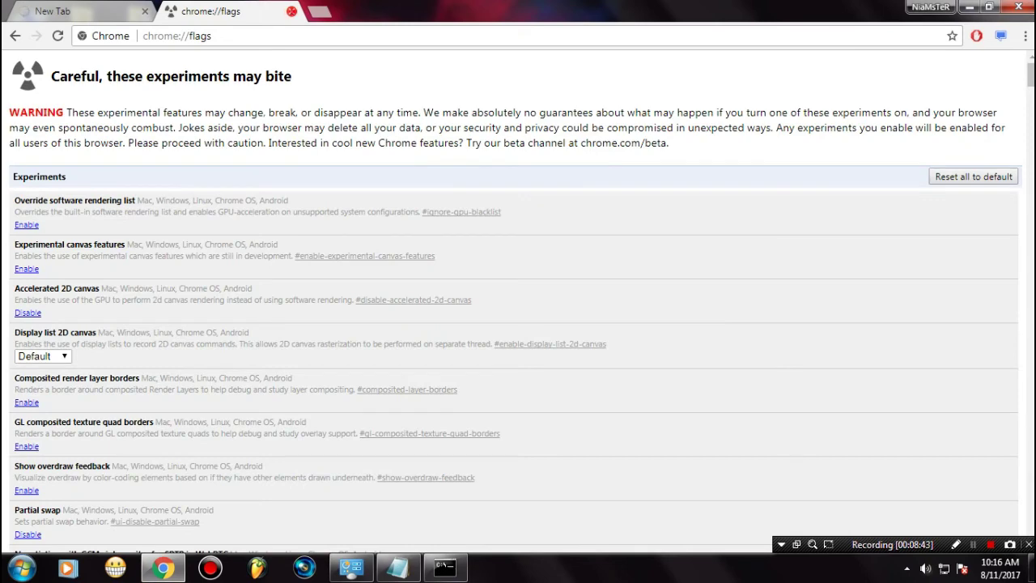
Close the flags tab and load the PayPal website to test the connection in Chrome.
left_click(293, 11)
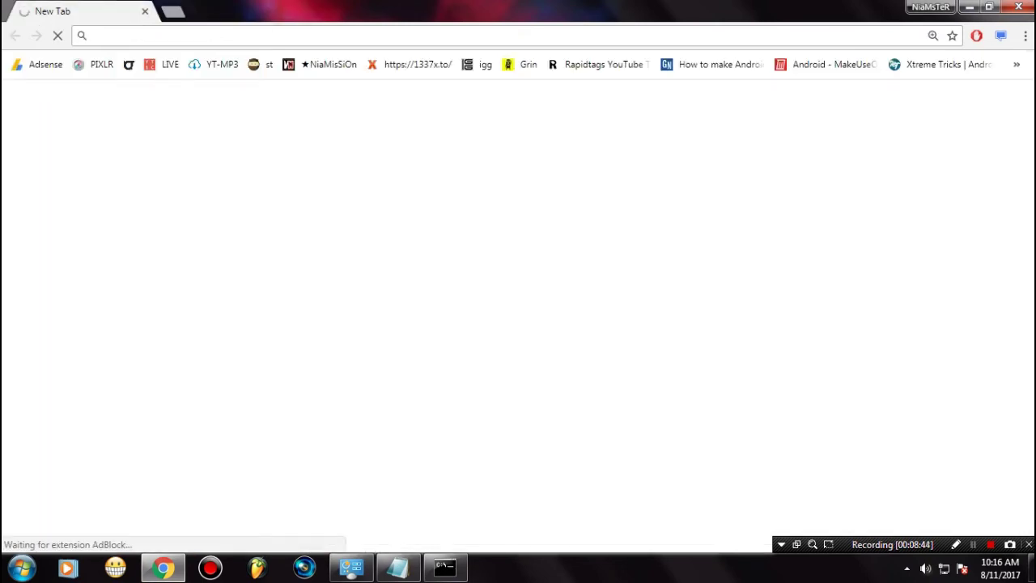
type("pa")
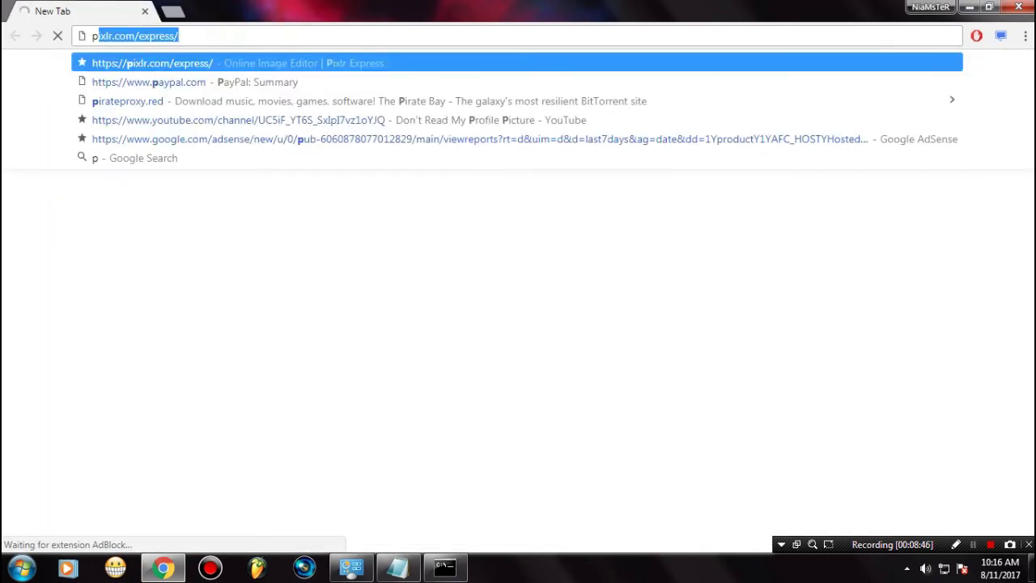
type("y")
key("Return")
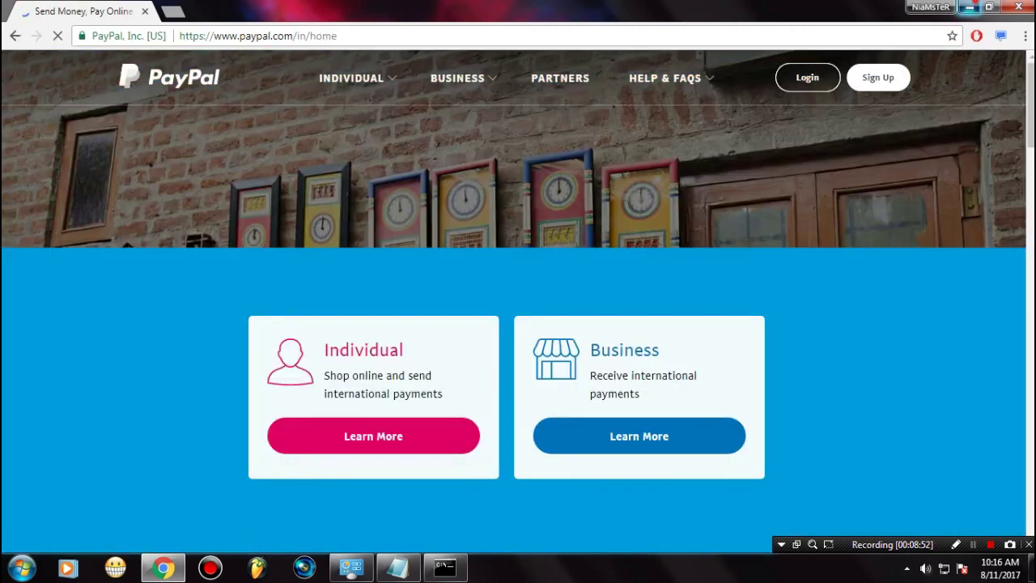
left_click(970, 7)
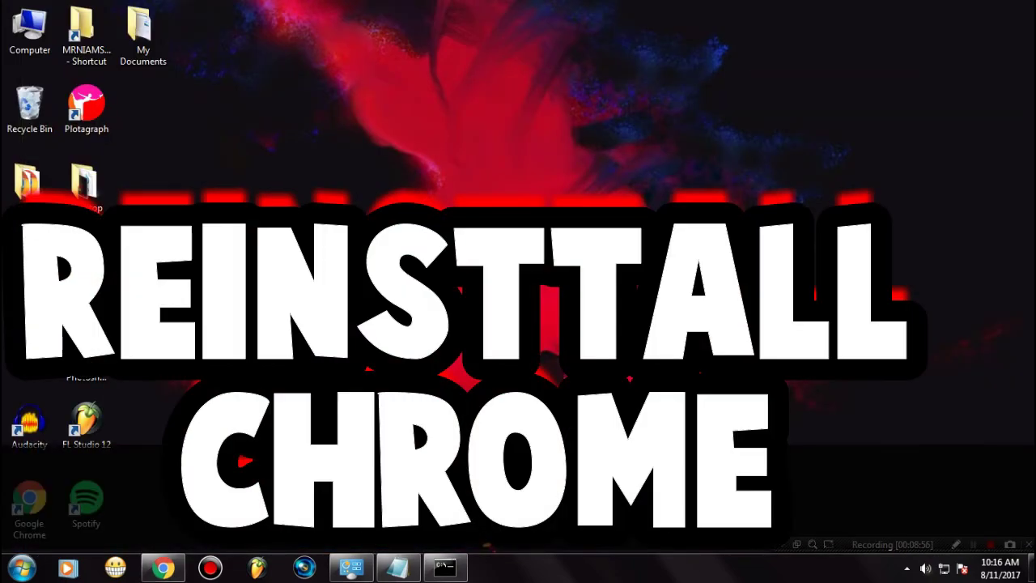
Open the Control Panel's list of programs to uninstall, maximize the window and browse the installed programs.
left_click(11, 573)
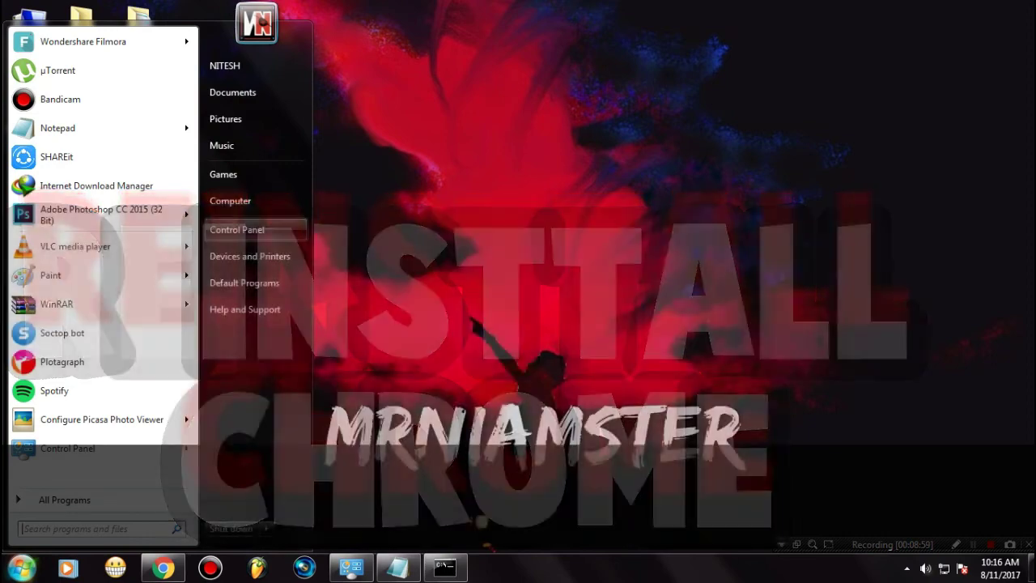
left_click(295, 225)
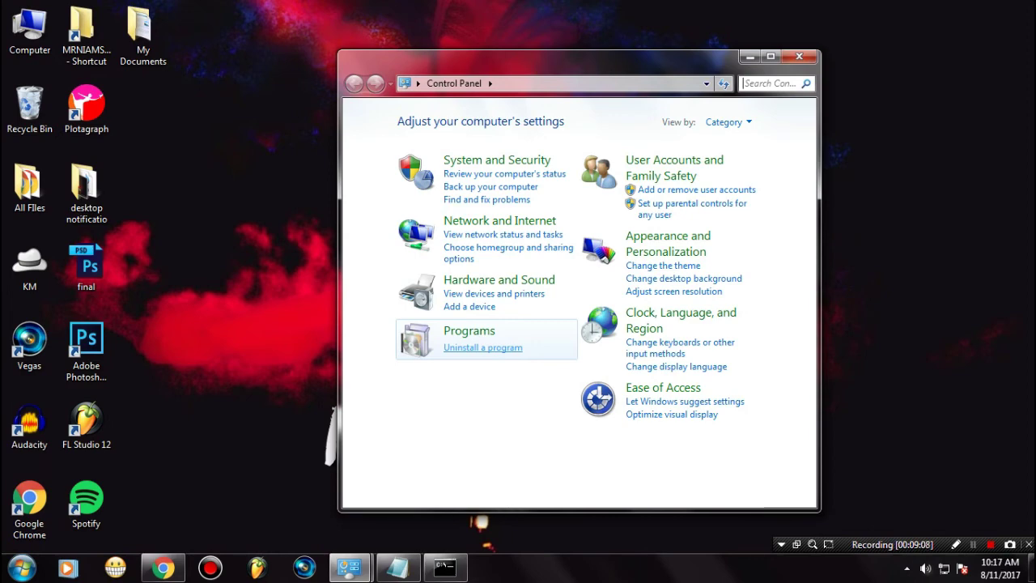
left_click(478, 347)
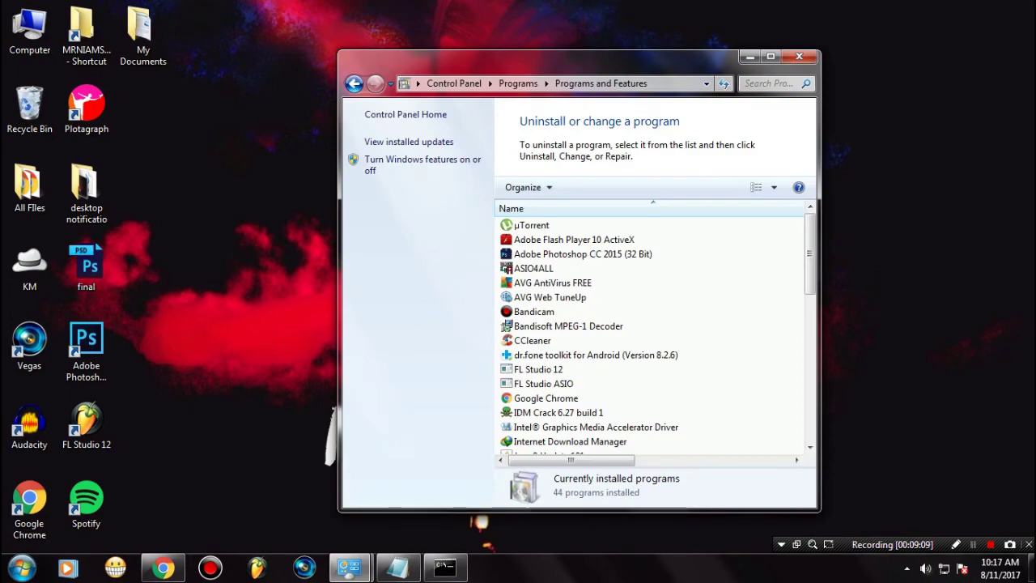
left_click(770, 57)
scroll(648, 173, "down", 3)
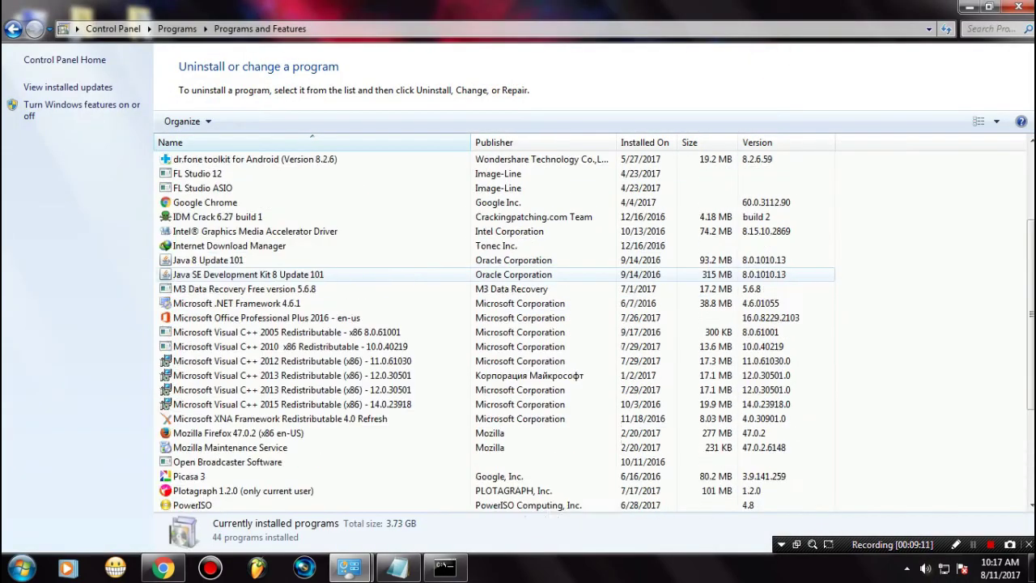
scroll(486, 275, "up", 3)
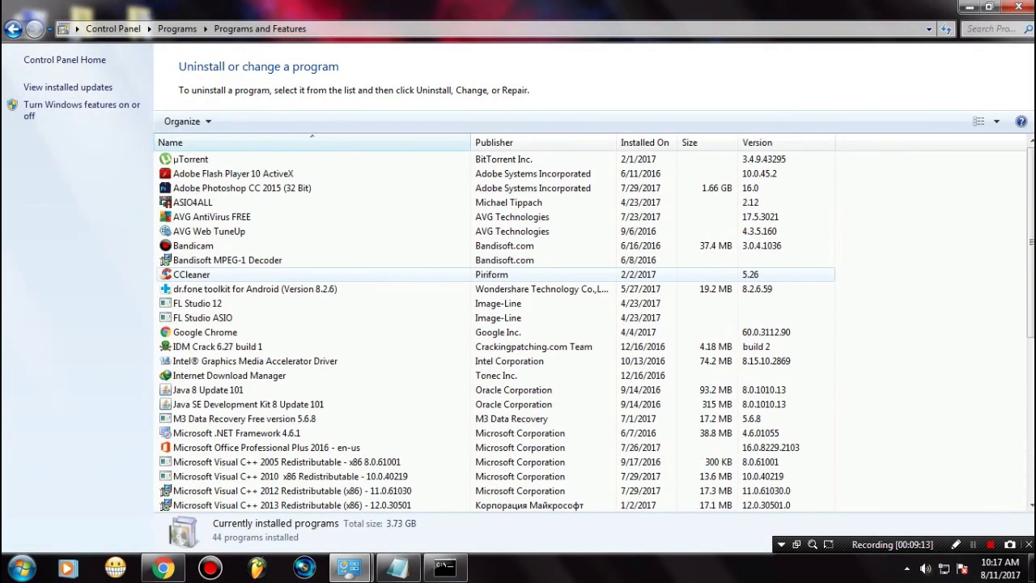